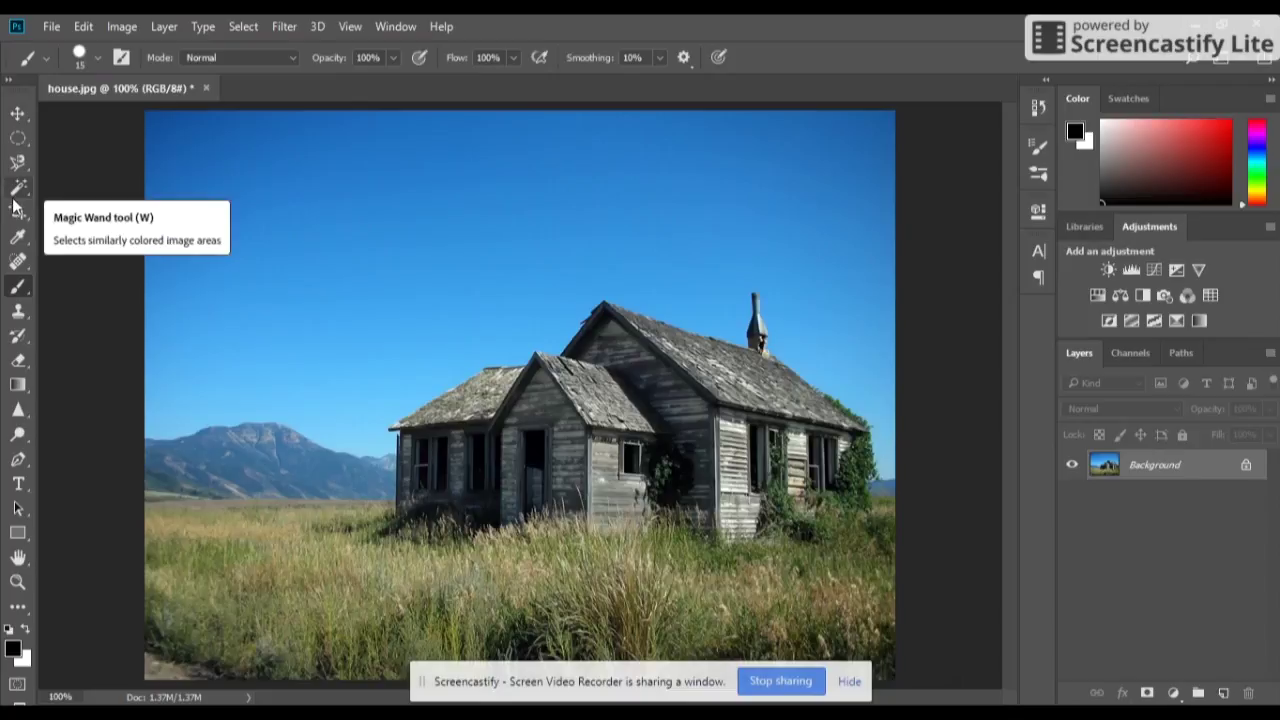
# Step: Clear three patches of blue sky to white using Magic Wand selections and Delete
pyautogui.click(19, 194)
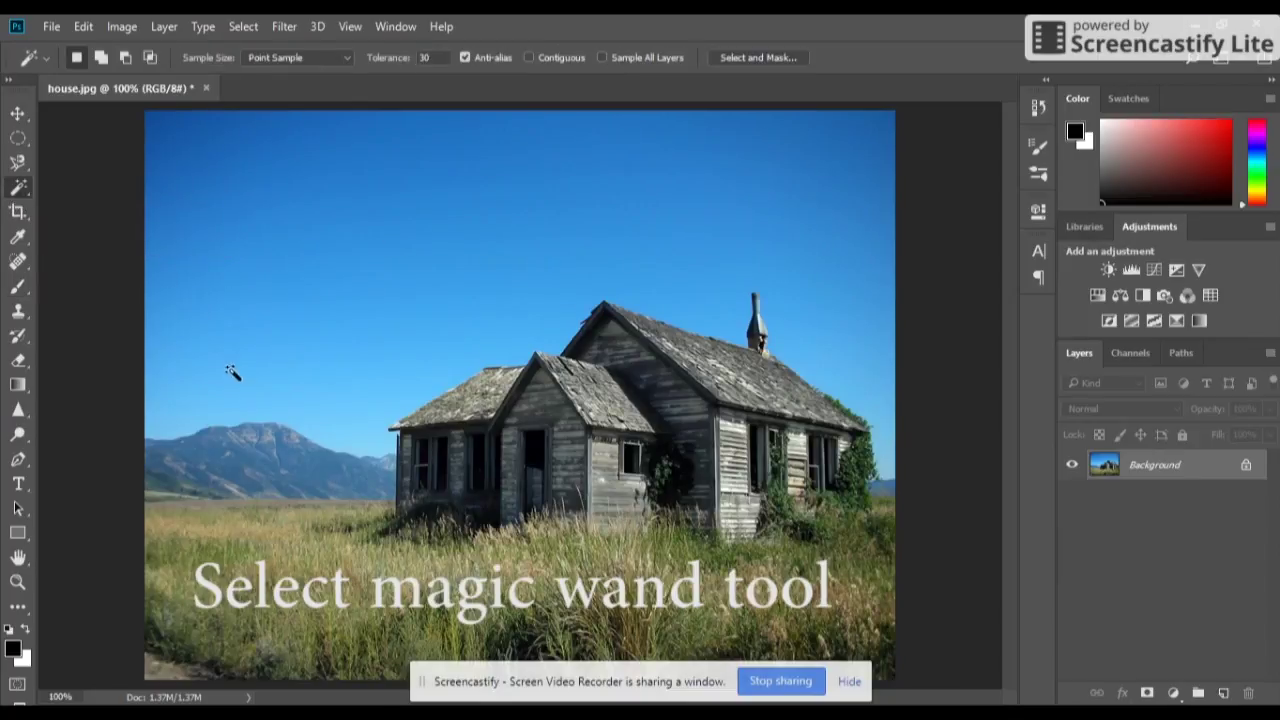
pyautogui.click(167, 440)
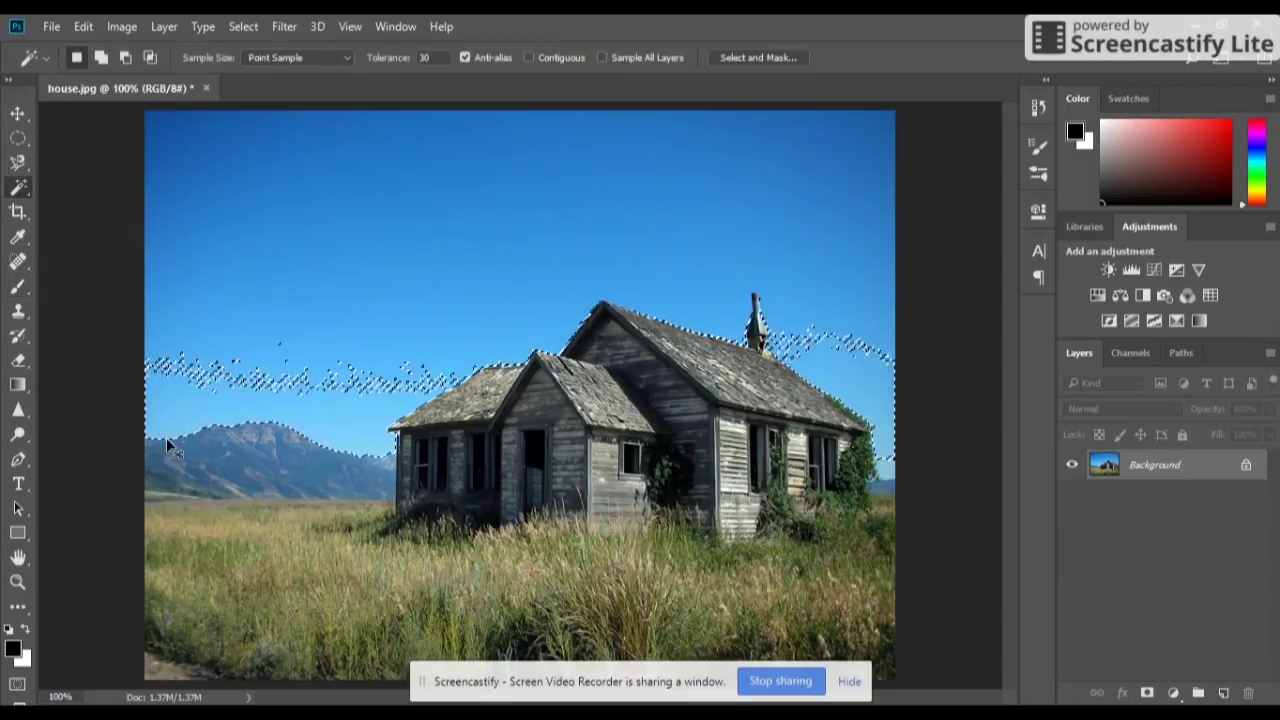
pyautogui.press('Delete')
pyautogui.click(152, 278)
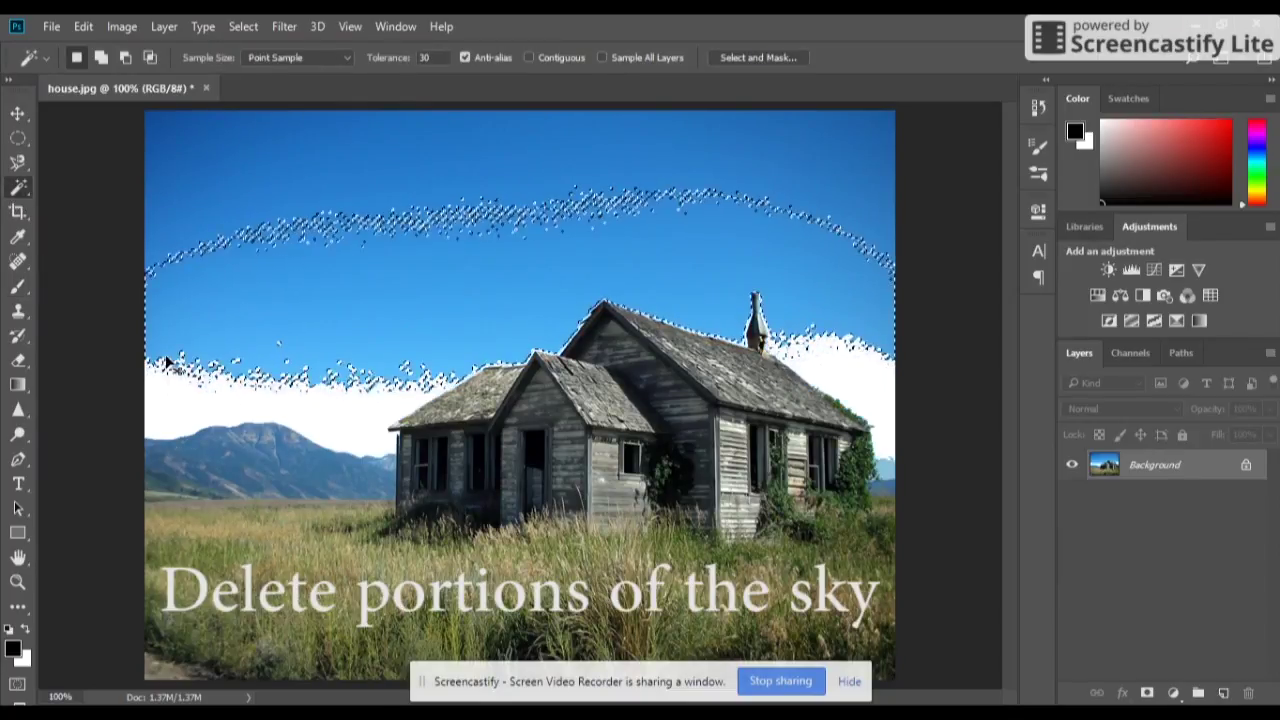
pyautogui.press('Delete')
pyautogui.click(155, 258)
pyautogui.press('Delete')
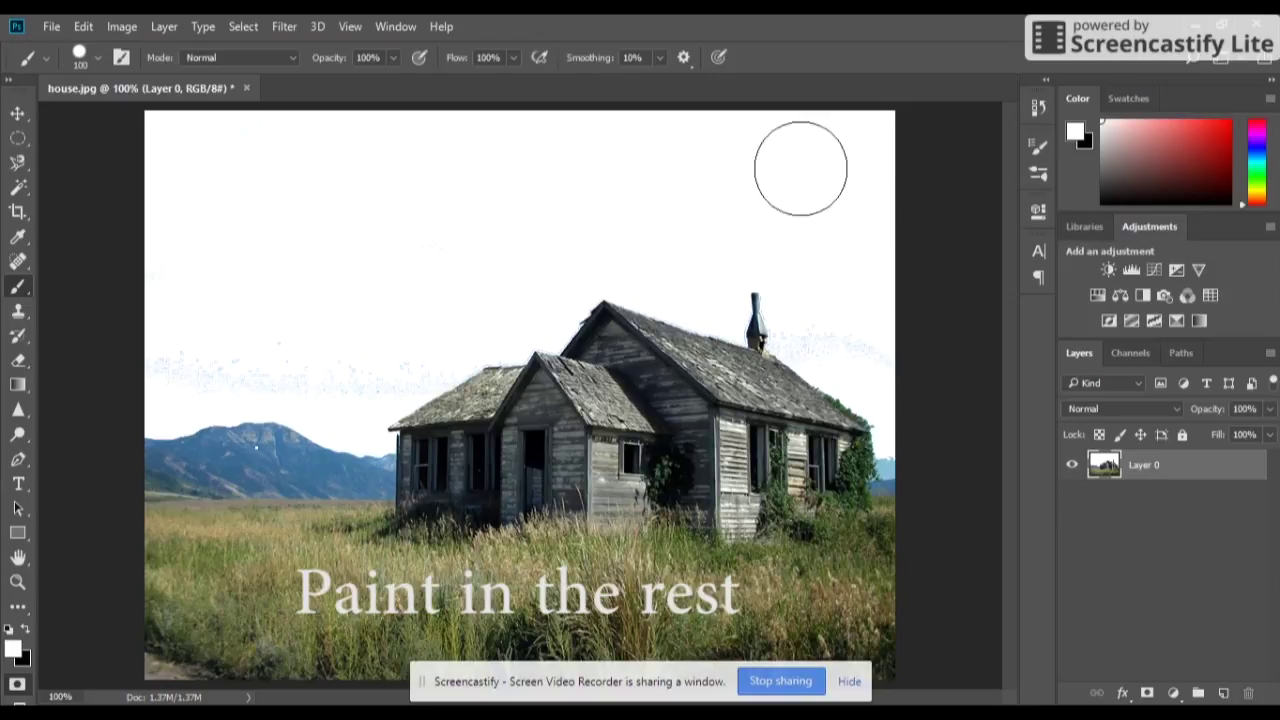
# Step: Paint the leftover blue specks by the roof and vines white at 300% zoom with a smaller brush
pyautogui.moveTo(857, 286); pyautogui.dragTo(837, 334)
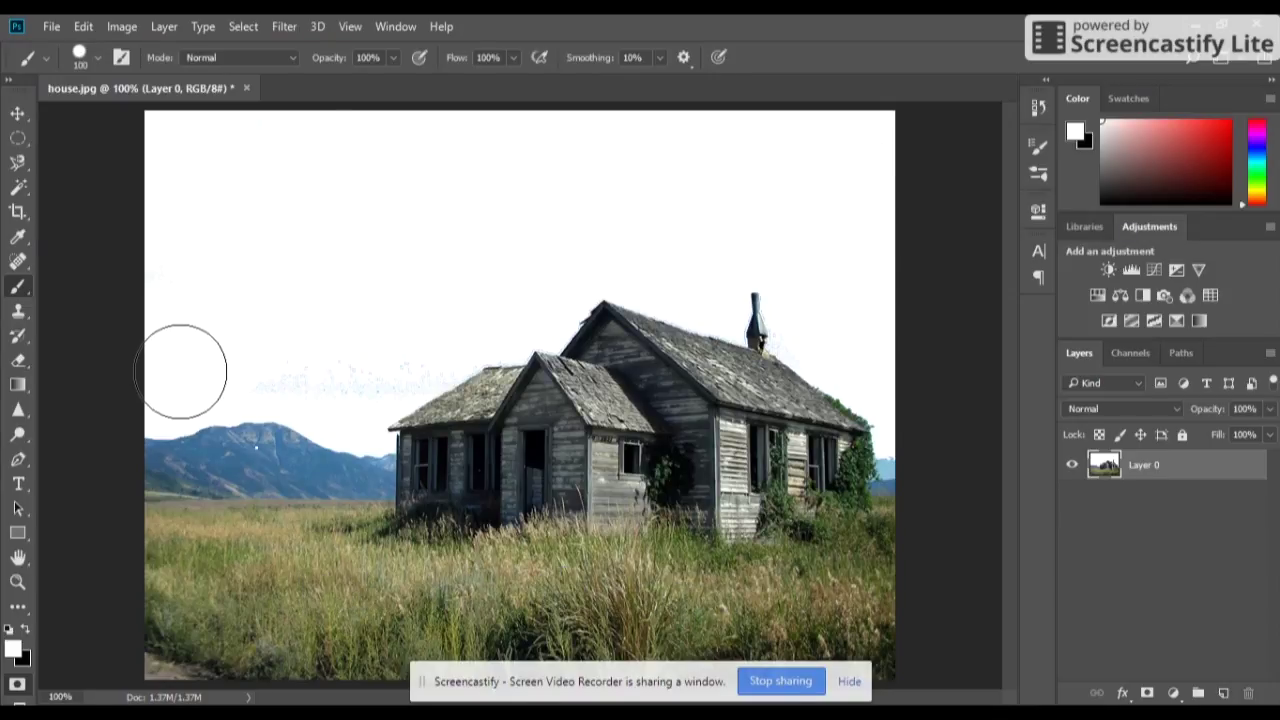
pyautogui.hotkey('ctrl', '+')
pyautogui.hotkey('ctrl', '+')
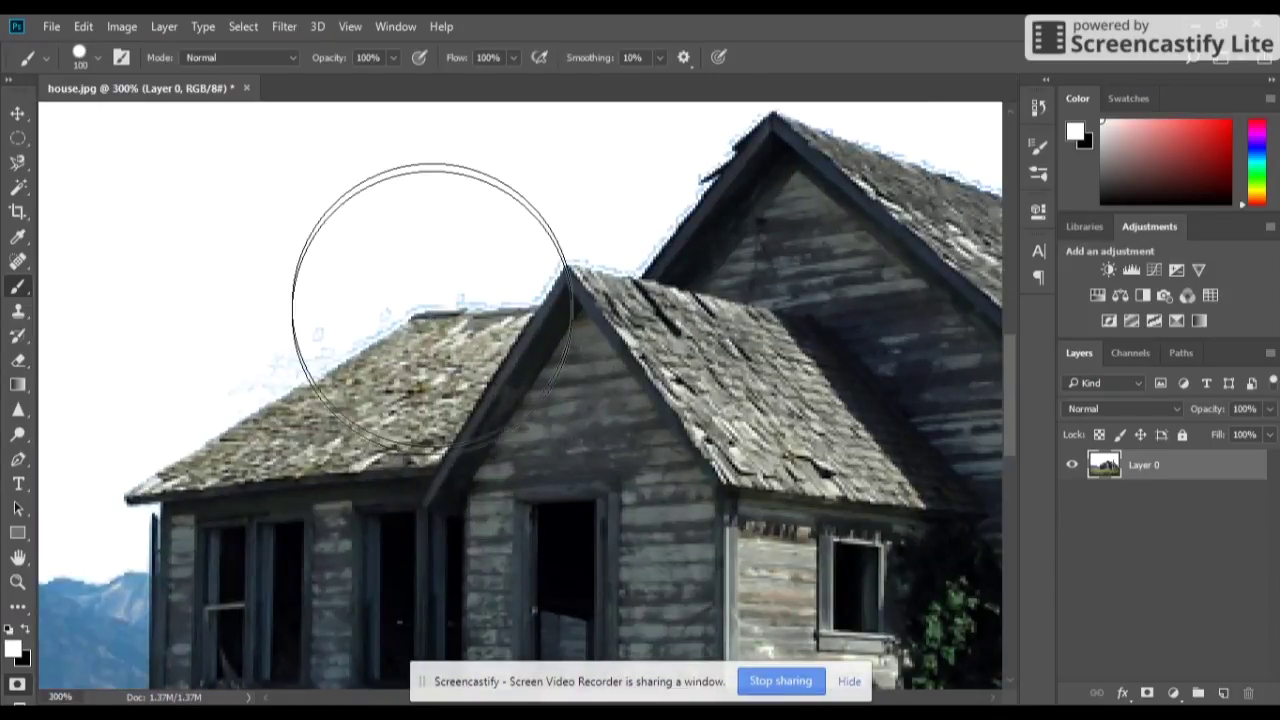
pyautogui.scroll(-5, 430, 305)
pyautogui.hscroll(10, 450, 380)
pyautogui.scroll(2, 470, 430)
pyautogui.scroll(2, 478, 455)
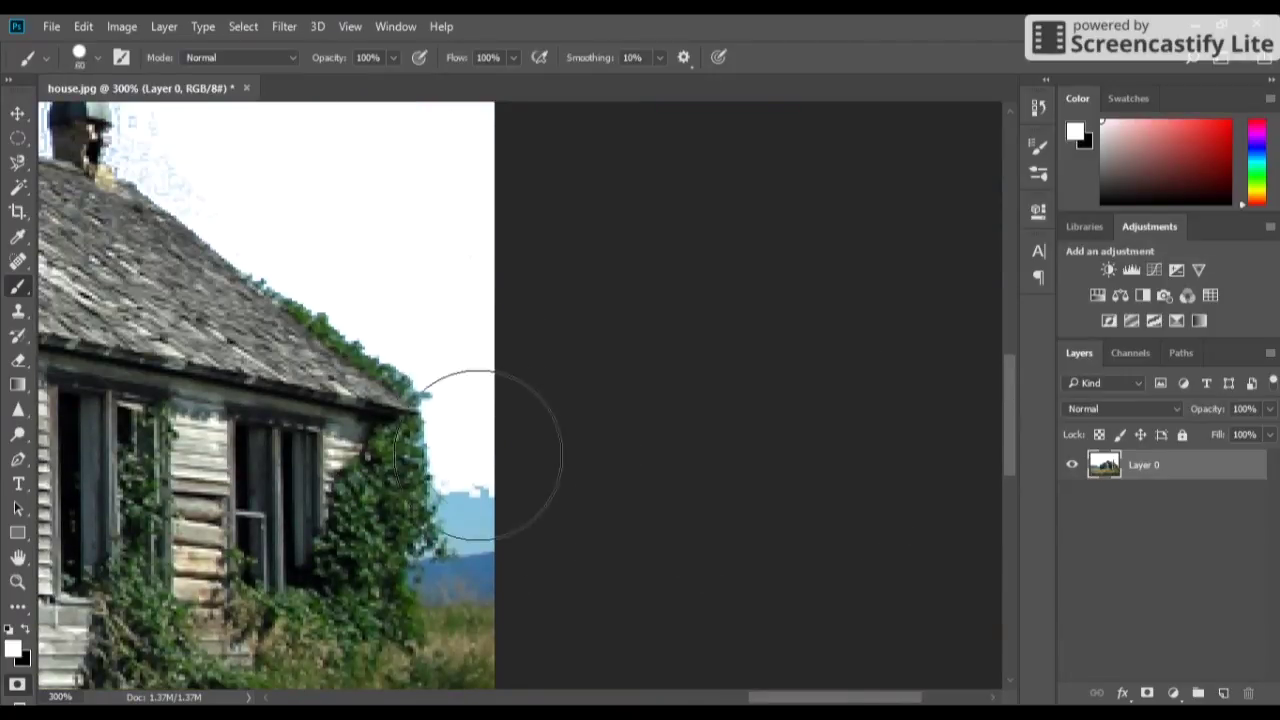
pyautogui.press('[')
pyautogui.press('[')
pyautogui.press('[')
pyautogui.moveTo(463, 506); pyautogui.dragTo(484, 530)
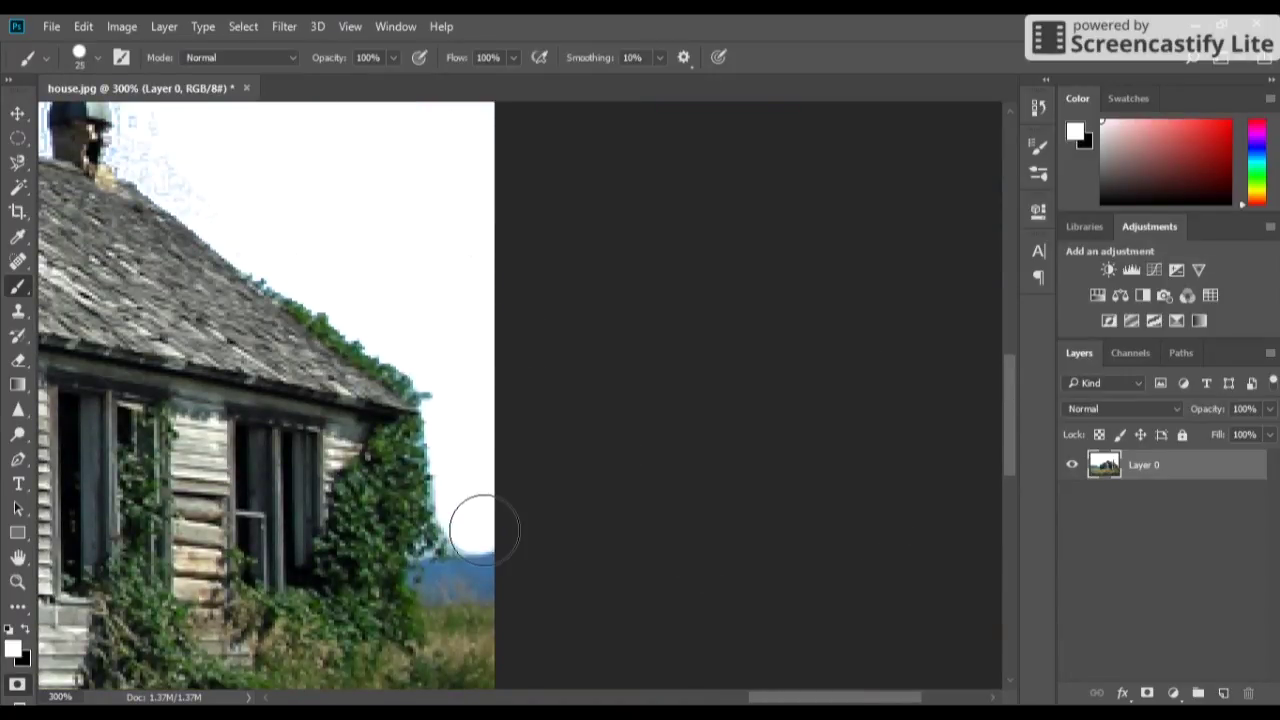
pyautogui.hscroll(-10, 484, 530)
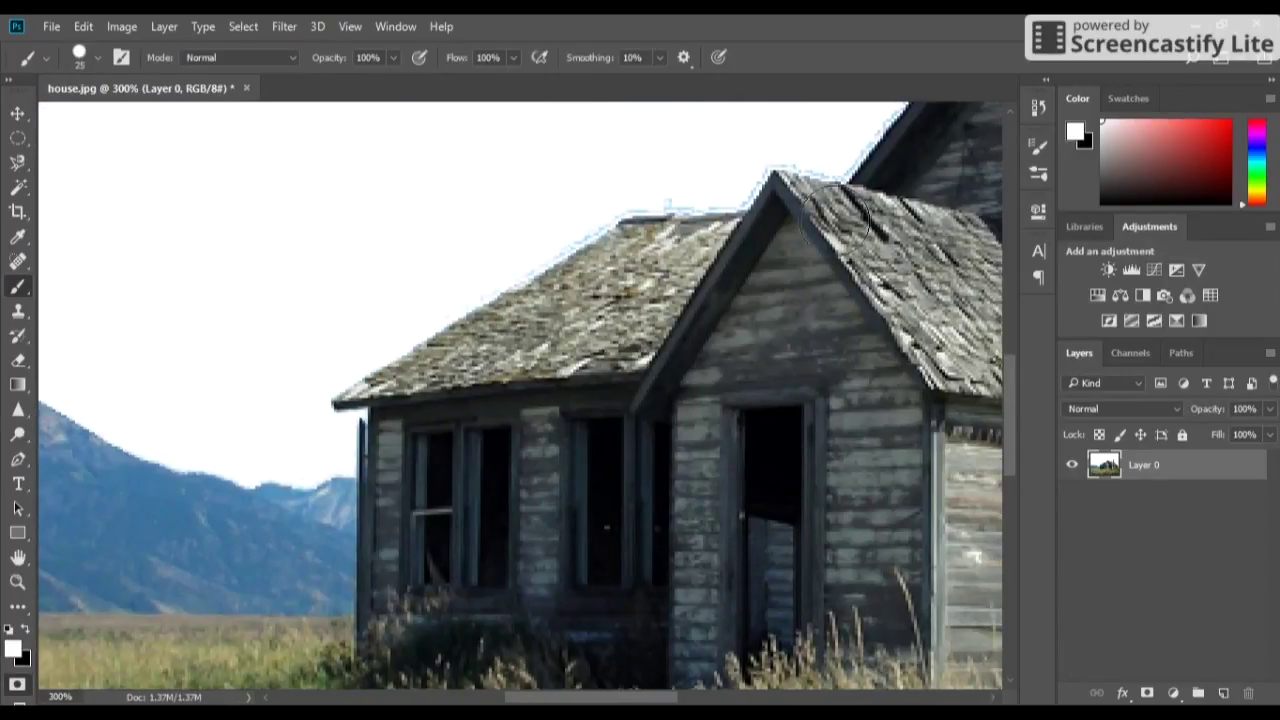
pyautogui.scroll(5, 1013, 252)
pyautogui.scroll(-2, 1013, 252)
# Step: Fit the image to the view and begin selecting the white sky with Quick Selection
pyautogui.hotkey('ctrl', '1')
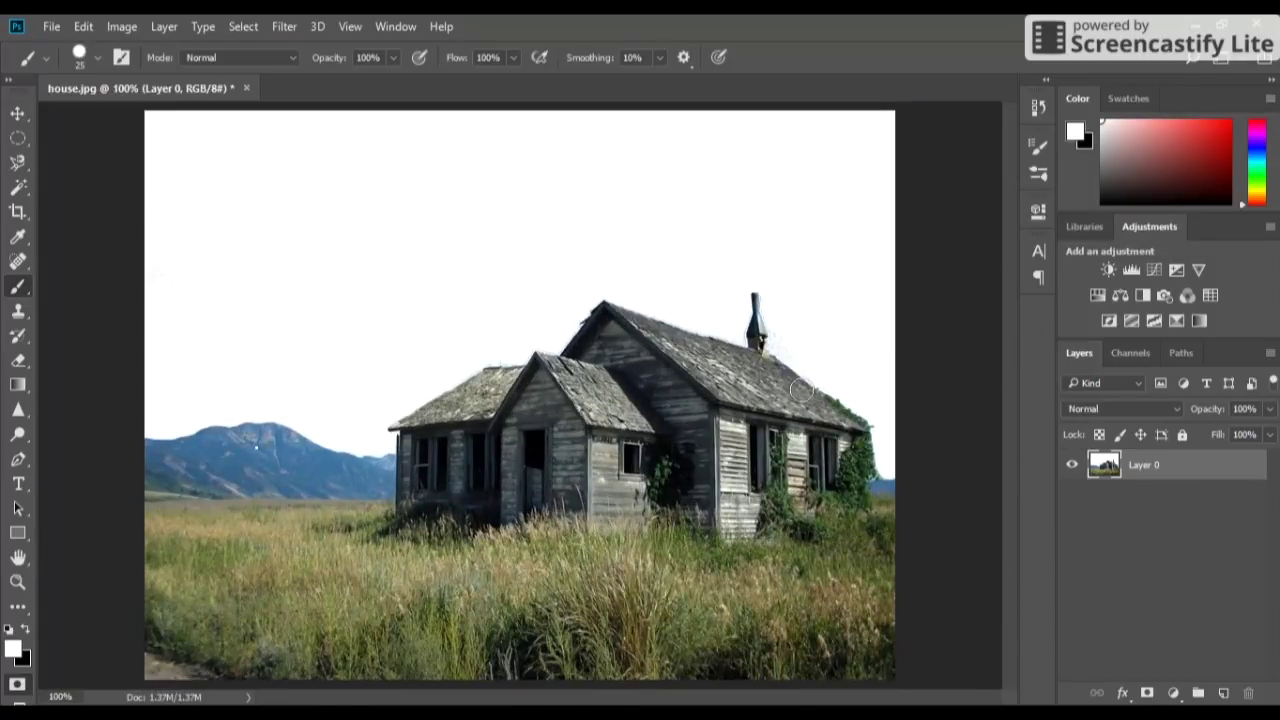
pyautogui.press('w')
pyautogui.hotkey('shift', 'w')
pyautogui.moveTo(154, 189)
pyautogui.mouseDown()
pyautogui.moveTo(506, 114)
pyautogui.moveTo(632, 108)
pyautogui.mouseUp()
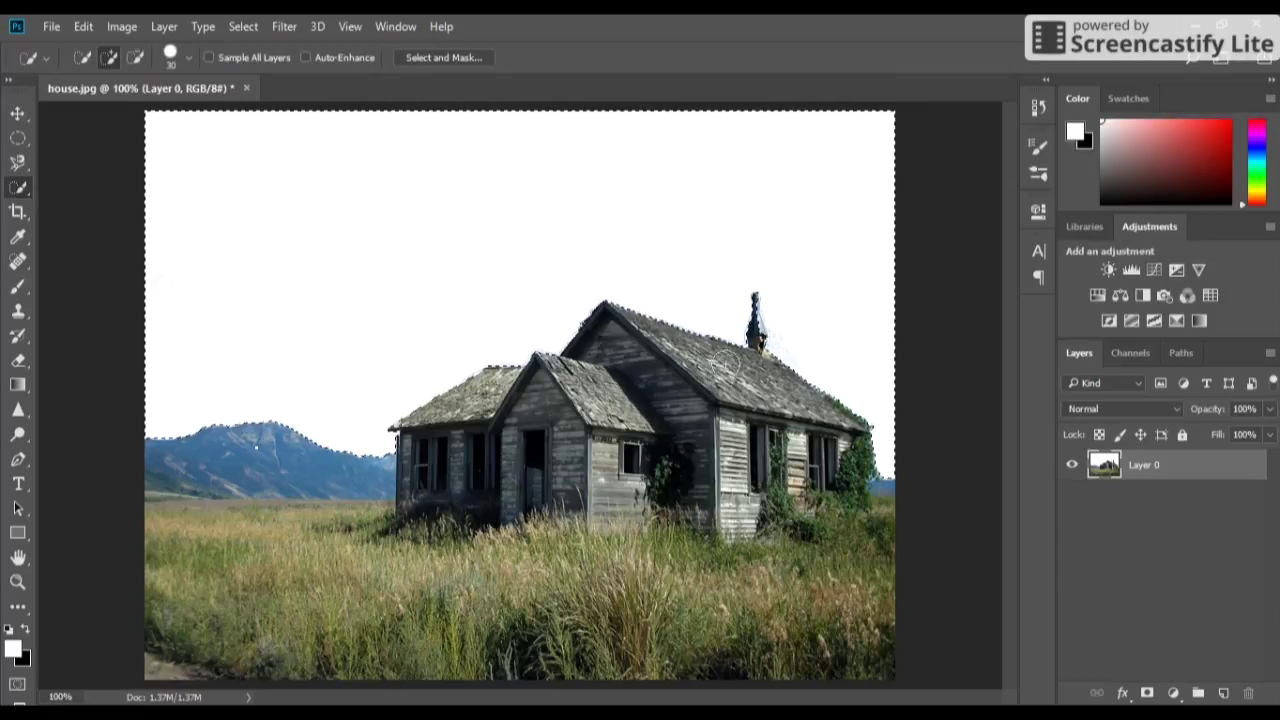
# Step: Add a layer mask hiding the selected sky, then drag clouds.jpg into the house document
pyautogui.press('[')
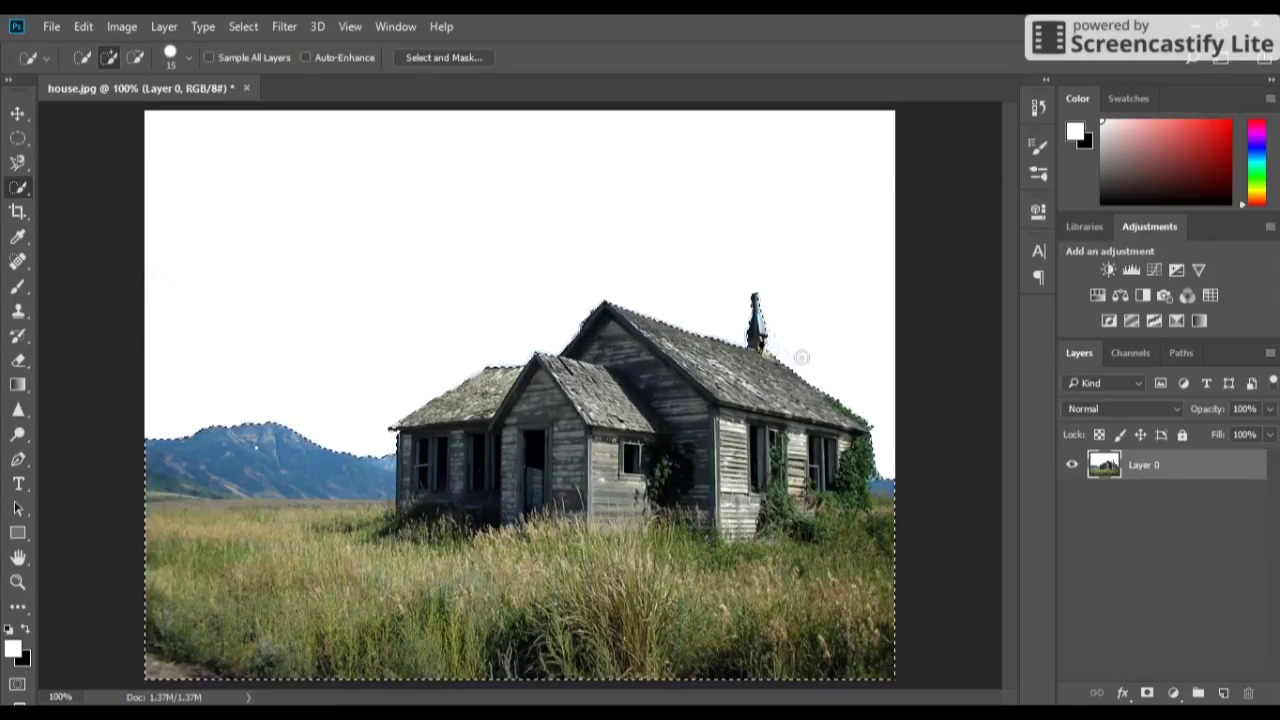
pyautogui.click(1147, 692)
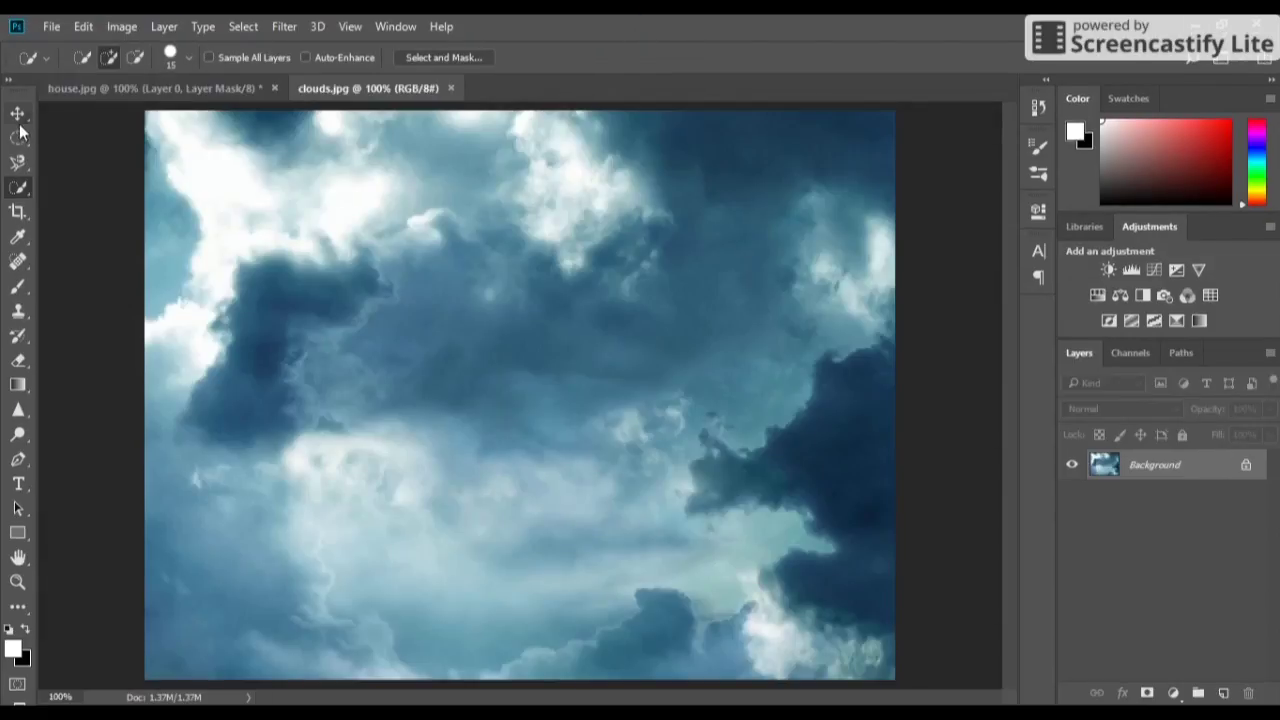
pyautogui.click(18, 113)
pyautogui.moveTo(250, 150)
pyautogui.mouseDown()
pyautogui.moveTo(704, 566)
pyautogui.moveTo(705, 553)
pyautogui.mouseUp()
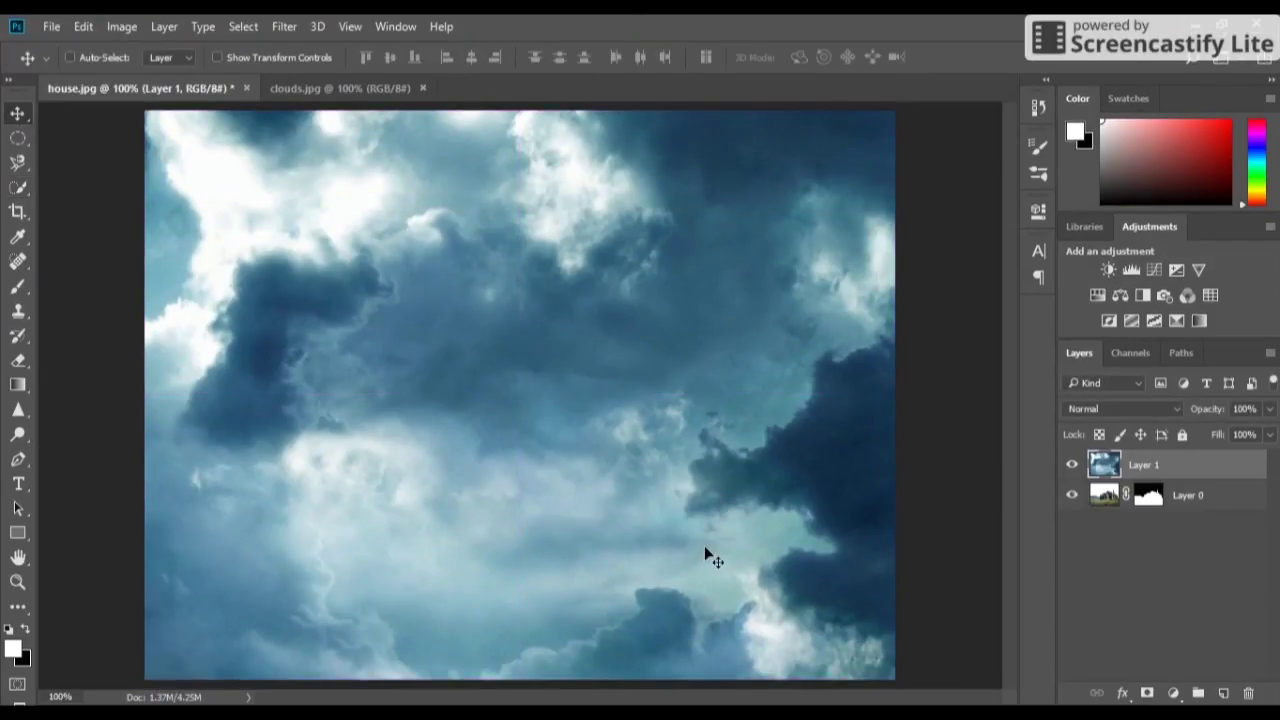
# Step: Move the clouds layer below Layer 0 and open the house mask in Select and Mask
pyautogui.moveTo(1200, 478); pyautogui.dragTo(1208, 555)
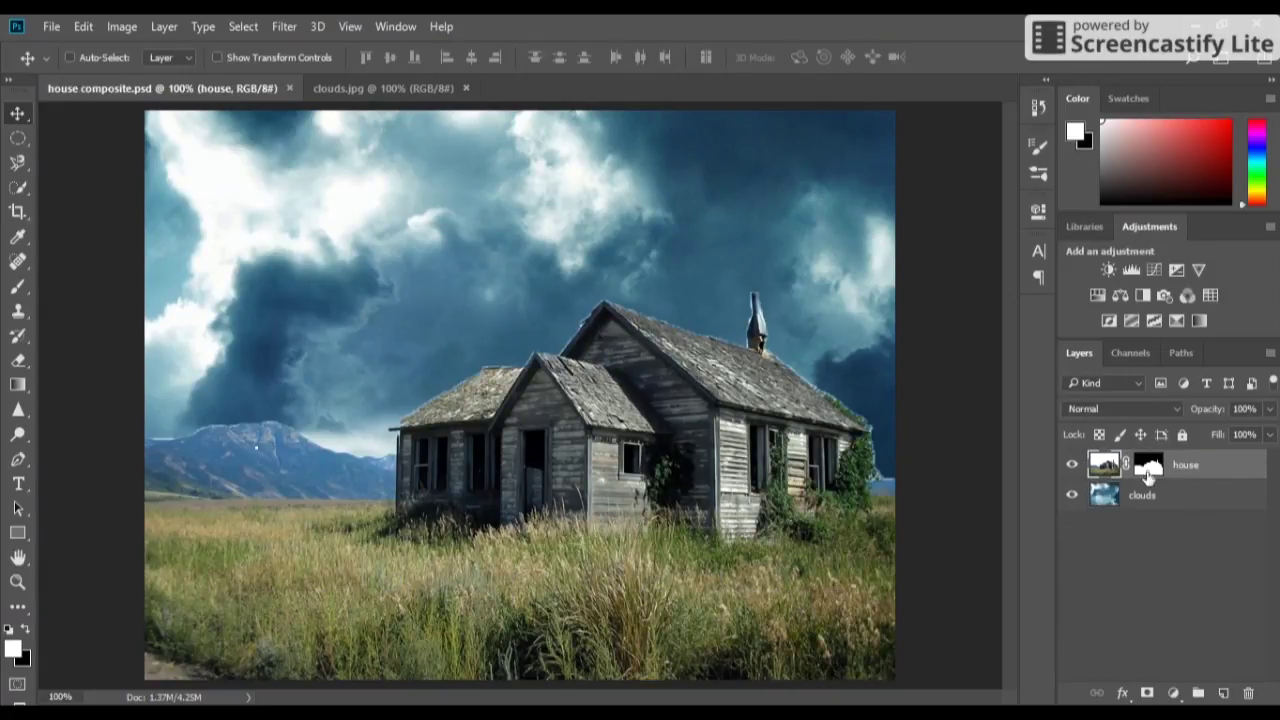
pyautogui.doubleClick(1148, 466)
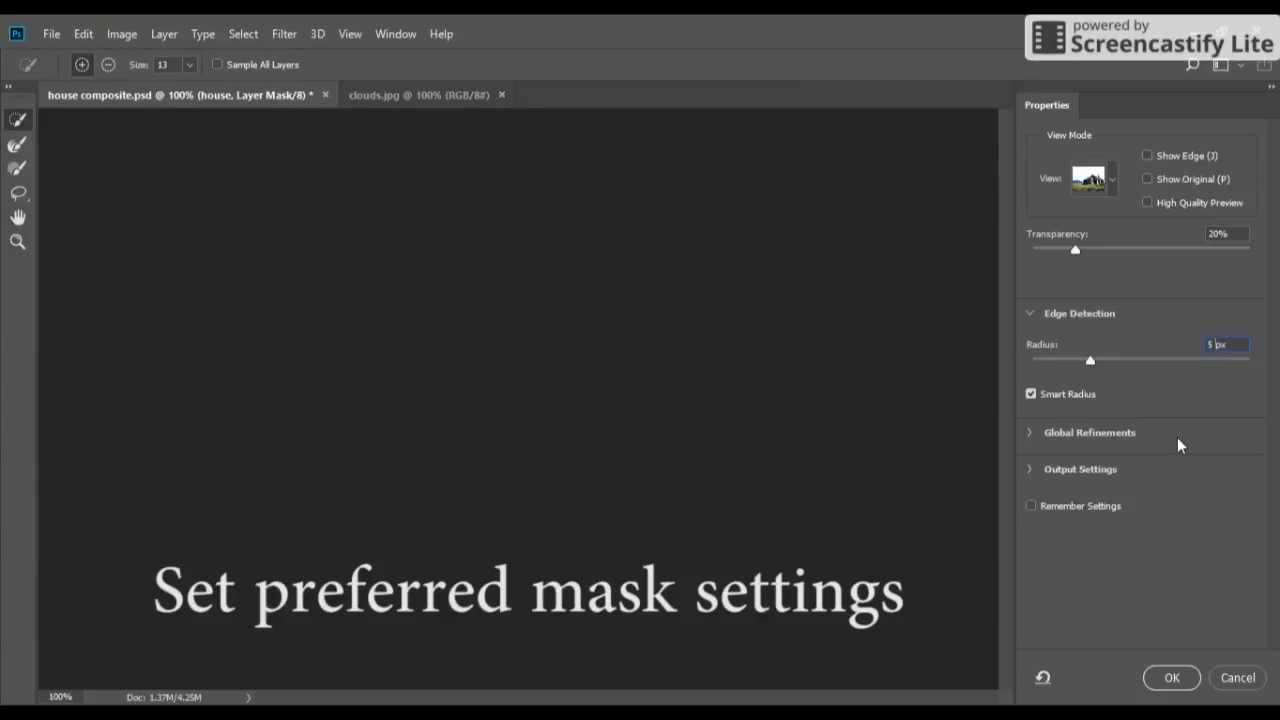
# Step: Apply a mask refinement with a 4.5 px edge radius and 0.2 px feather
pyautogui.write('4.5')
pyautogui.press('Return')
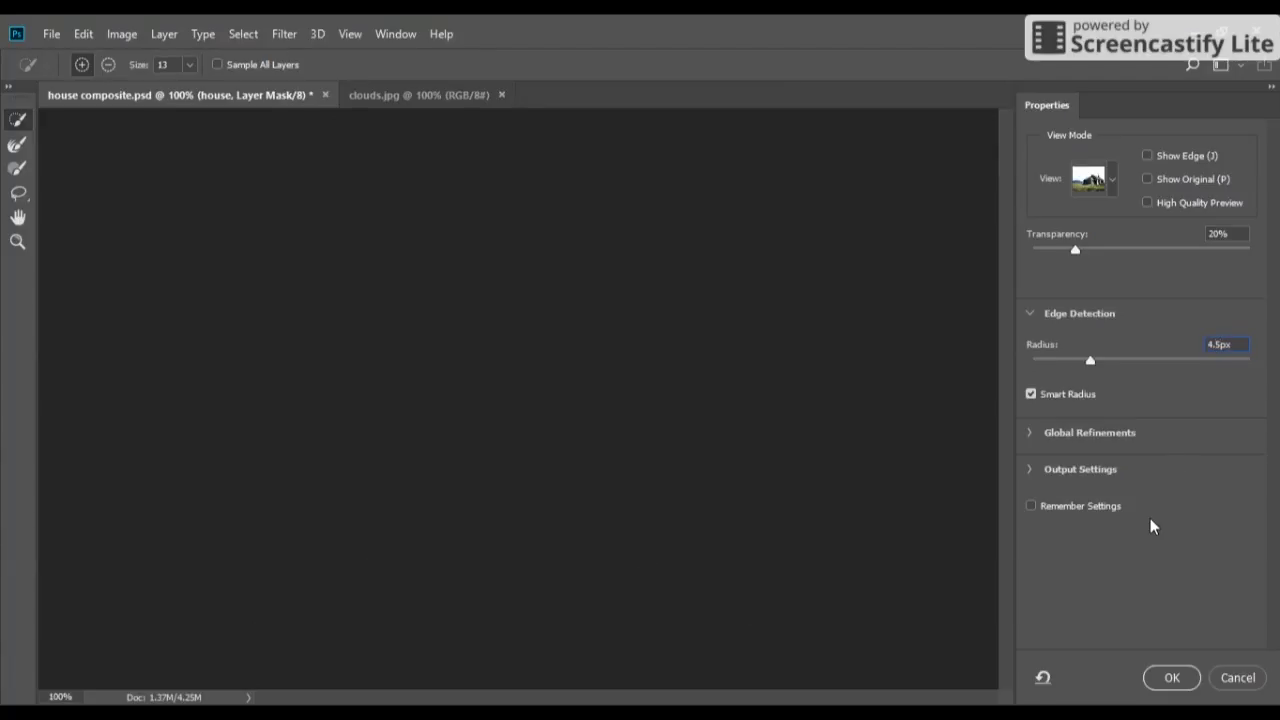
pyautogui.click(1032, 314)
pyautogui.click(1030, 349)
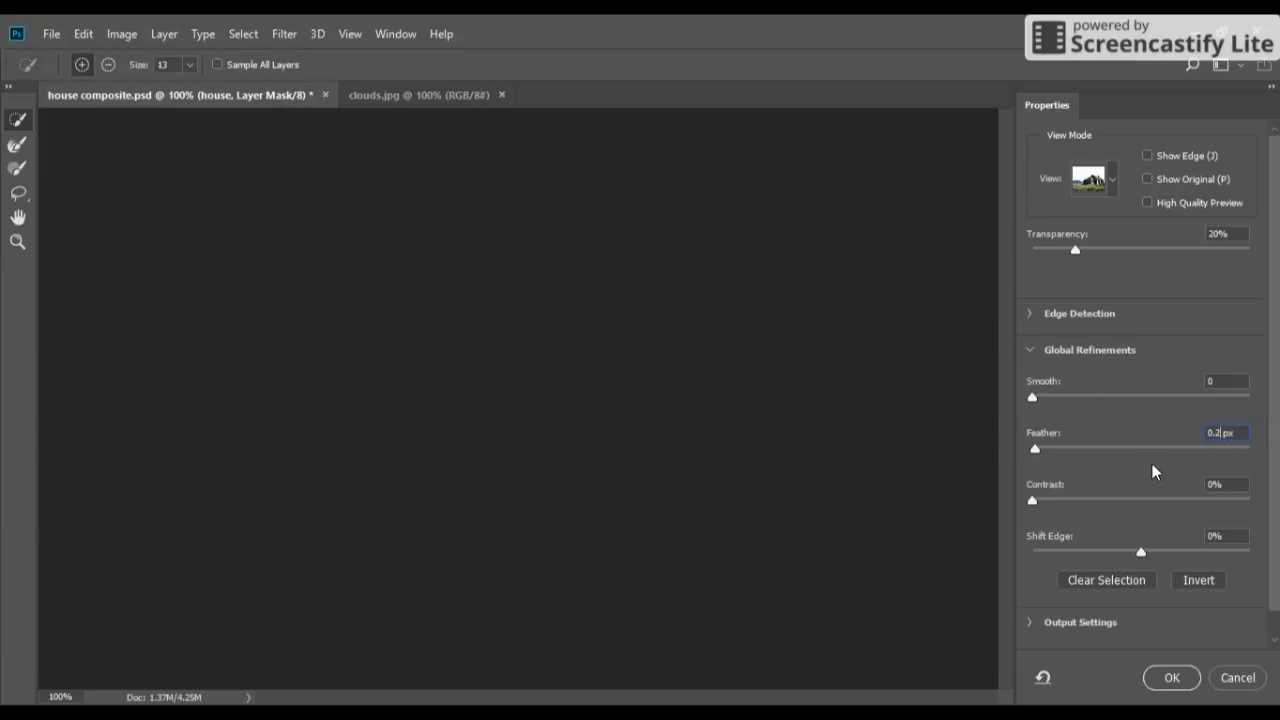
pyautogui.press('Return')
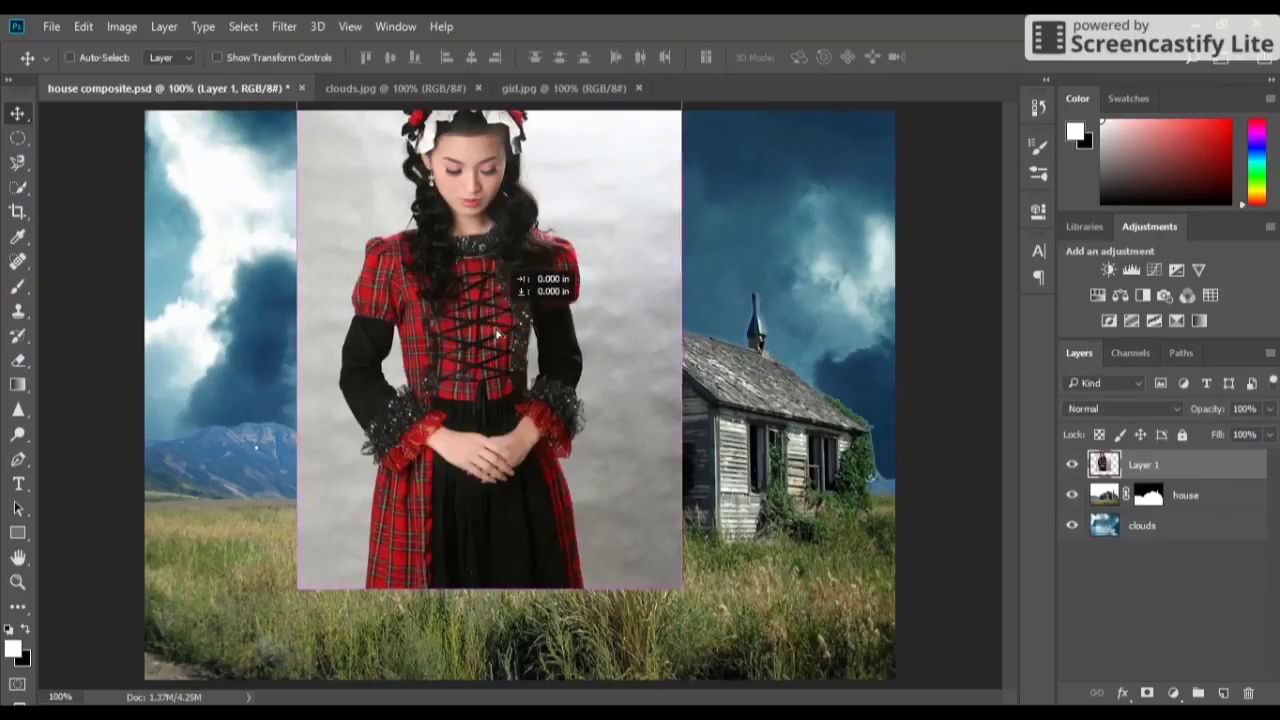
# Step: Drag the girl photo into the composite and start a Pen path along the bonnet's top edge
pyautogui.moveTo(72, 175); pyautogui.dragTo(521, 413)
pyautogui.press('p')
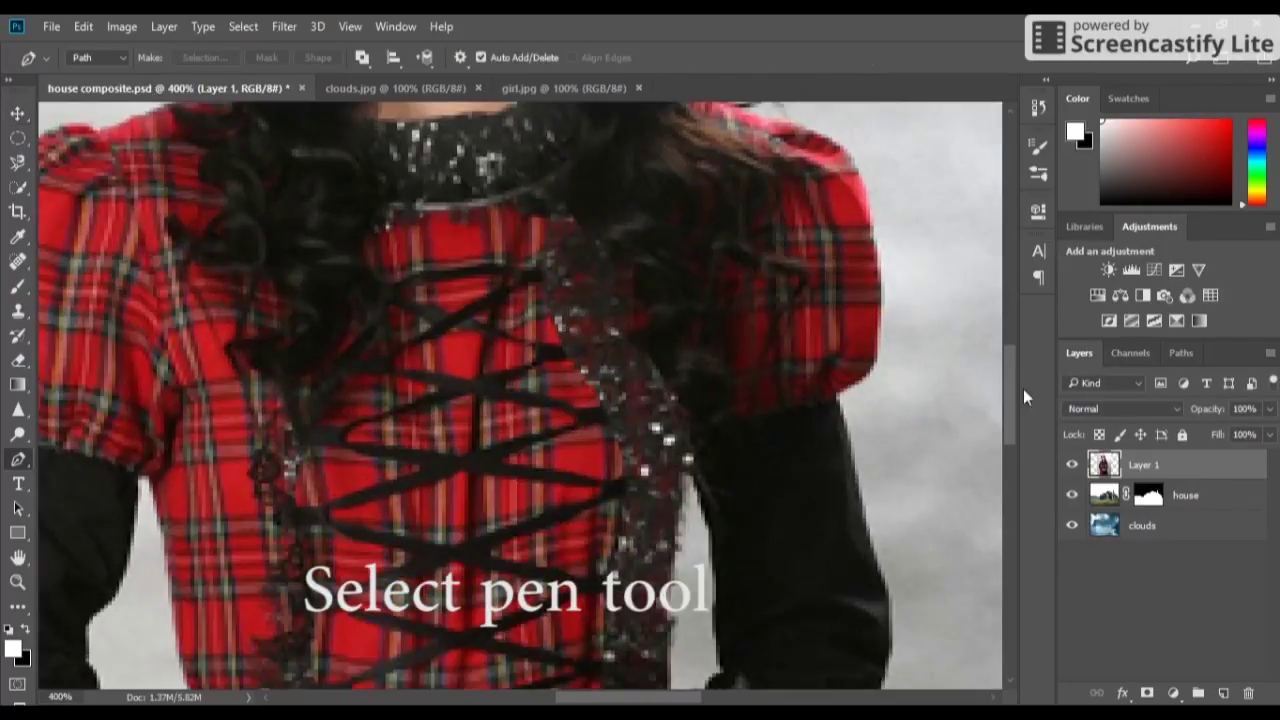
pyautogui.scroll(5, 521, 413)
pyautogui.click(285, 205)
pyautogui.moveTo(333, 180); pyautogui.dragTo(385, 120)
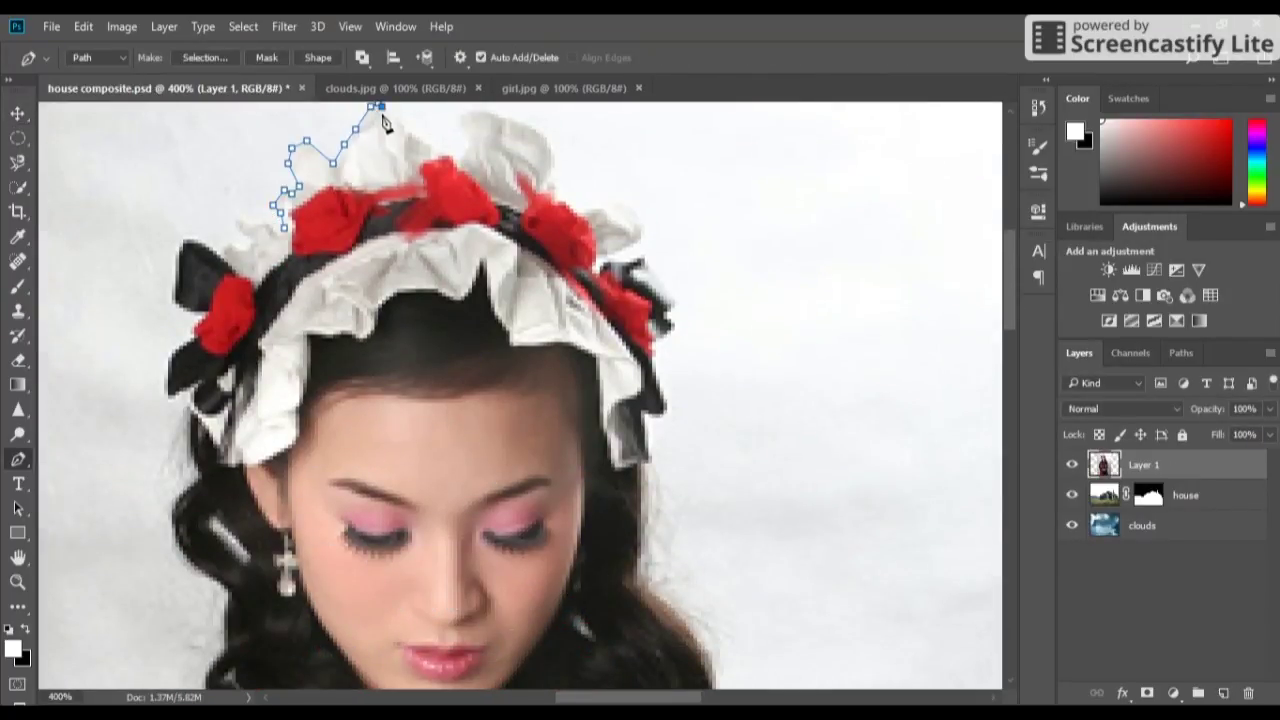
pyautogui.click(445, 150)
pyautogui.click(460, 140)
pyautogui.click(457, 118)
pyautogui.click(471, 110)
pyautogui.click(502, 118)
# Step: Continue the path around the bonnet's right side and down along the hair
pyautogui.click(549, 190)
pyautogui.click(558, 198)
pyautogui.click(568, 206)
pyautogui.click(577, 212)
pyautogui.click(595, 209)
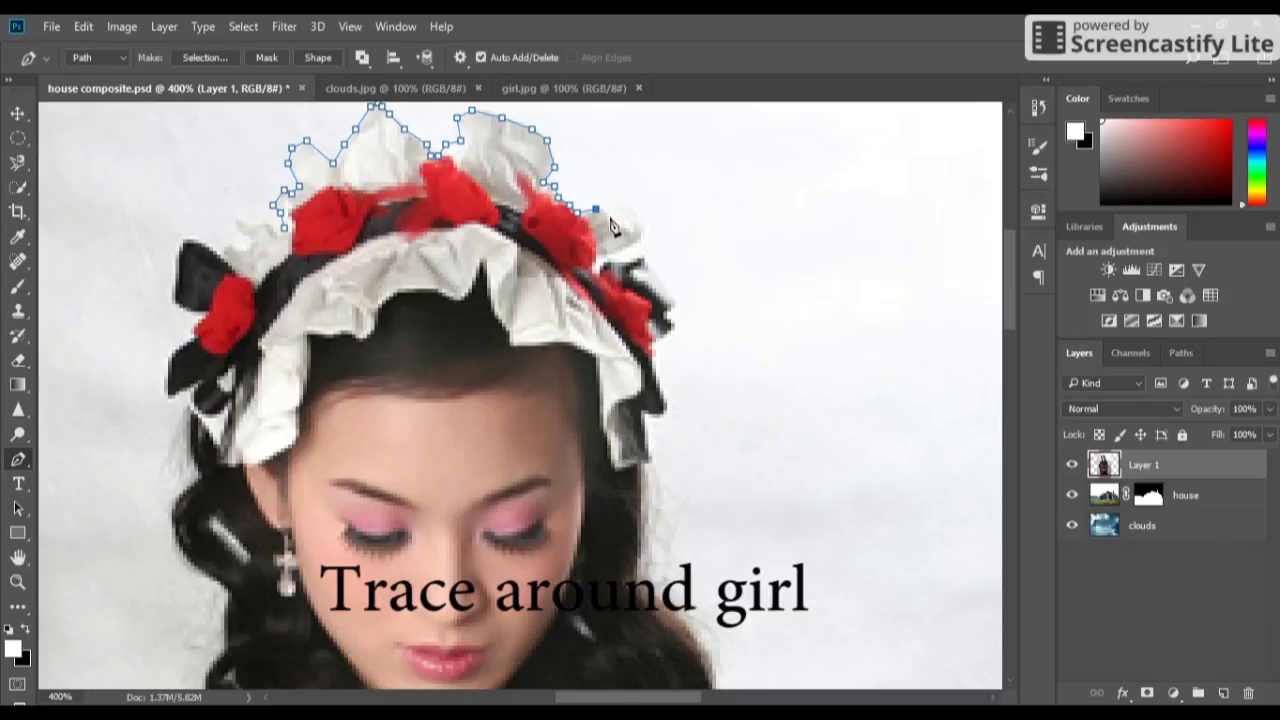
pyautogui.click(618, 250)
pyautogui.click(606, 262)
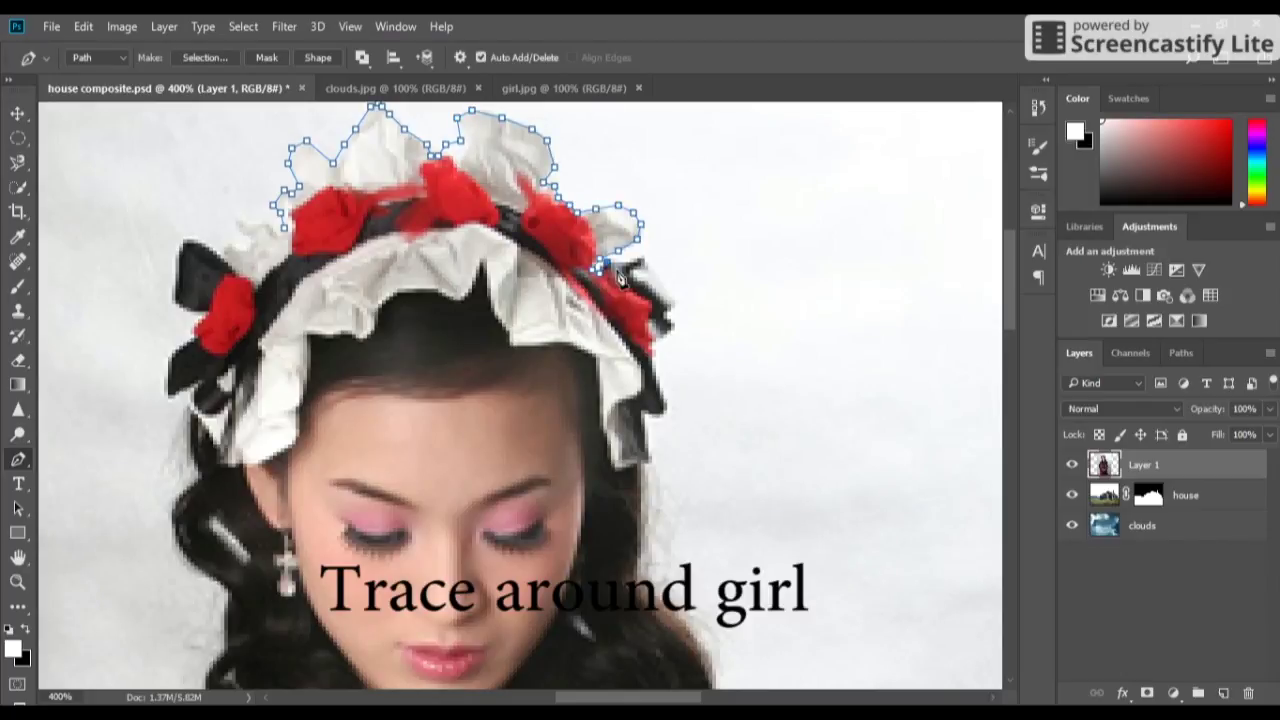
pyautogui.click(674, 326)
pyautogui.click(653, 346)
pyautogui.click(651, 372)
pyautogui.scroll(-5, 641, 590)
pyautogui.click(678, 316)
pyautogui.click(697, 338)
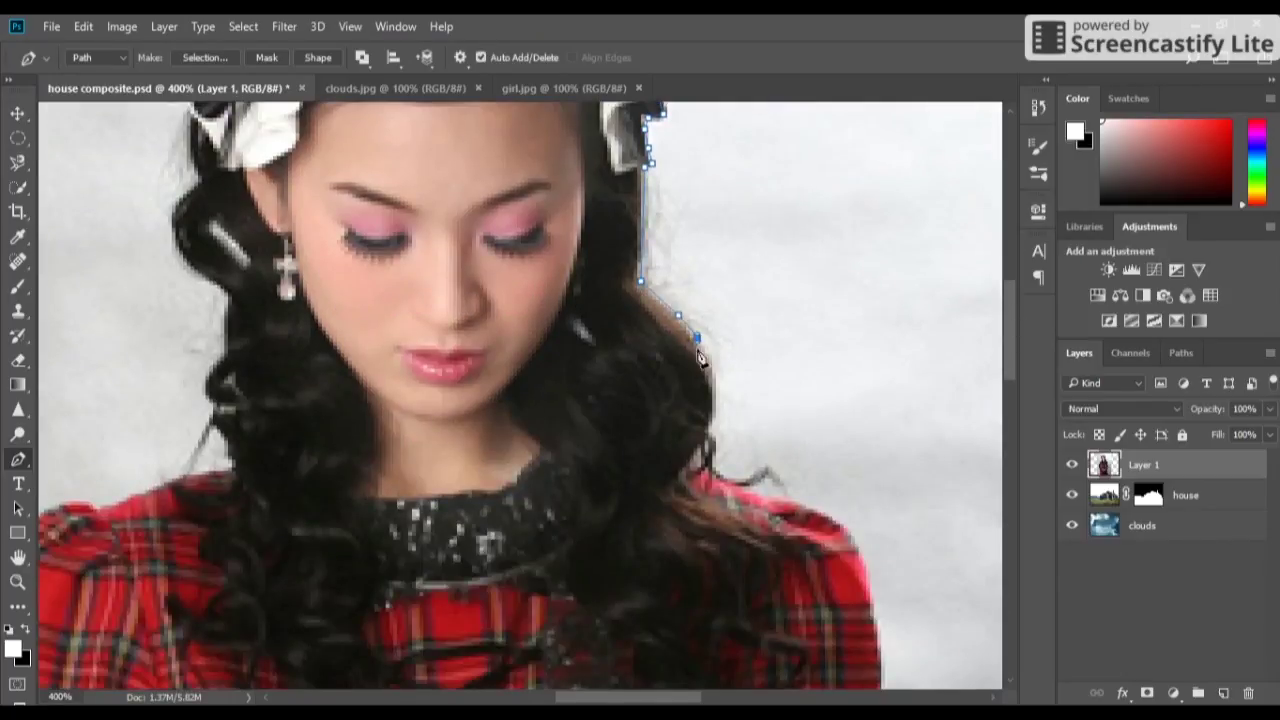
# Step: Trace the path along the shoulder edge, undoing one misplaced anchor
pyautogui.click(692, 470)
pyautogui.click(720, 475)
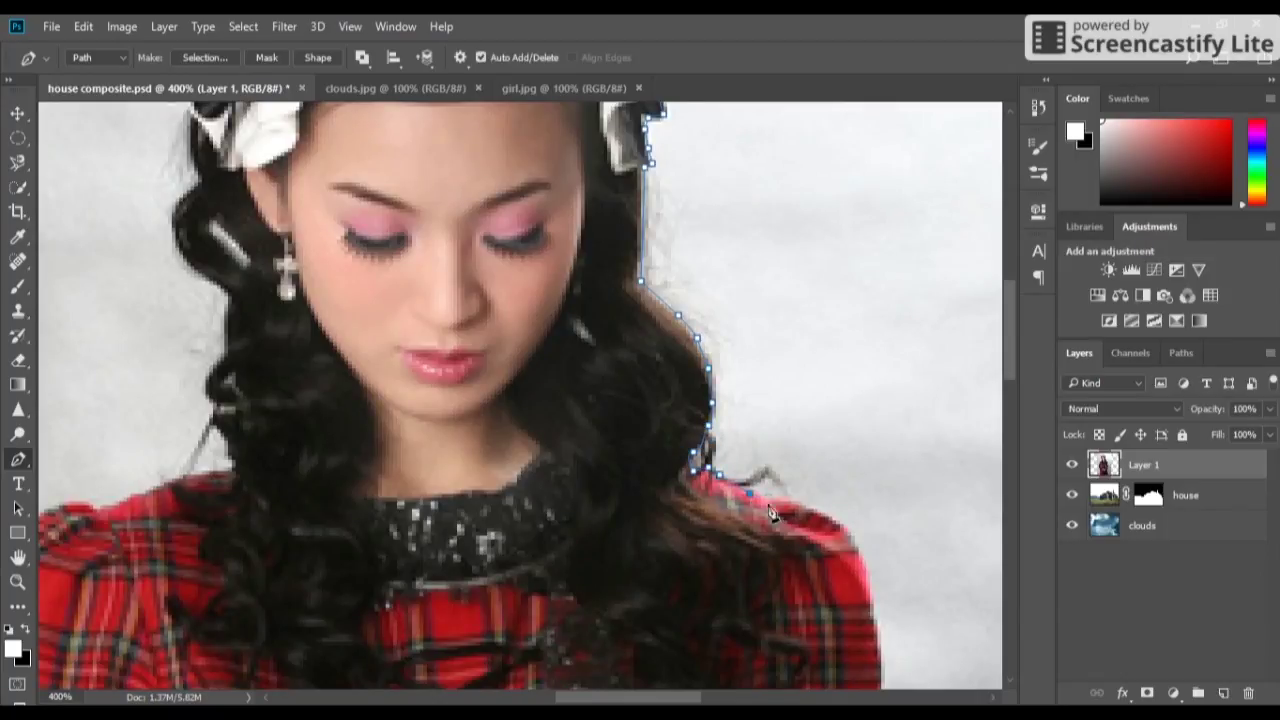
pyautogui.click(749, 493)
pyautogui.click(768, 497)
pyautogui.click(806, 505)
pyautogui.click(831, 516)
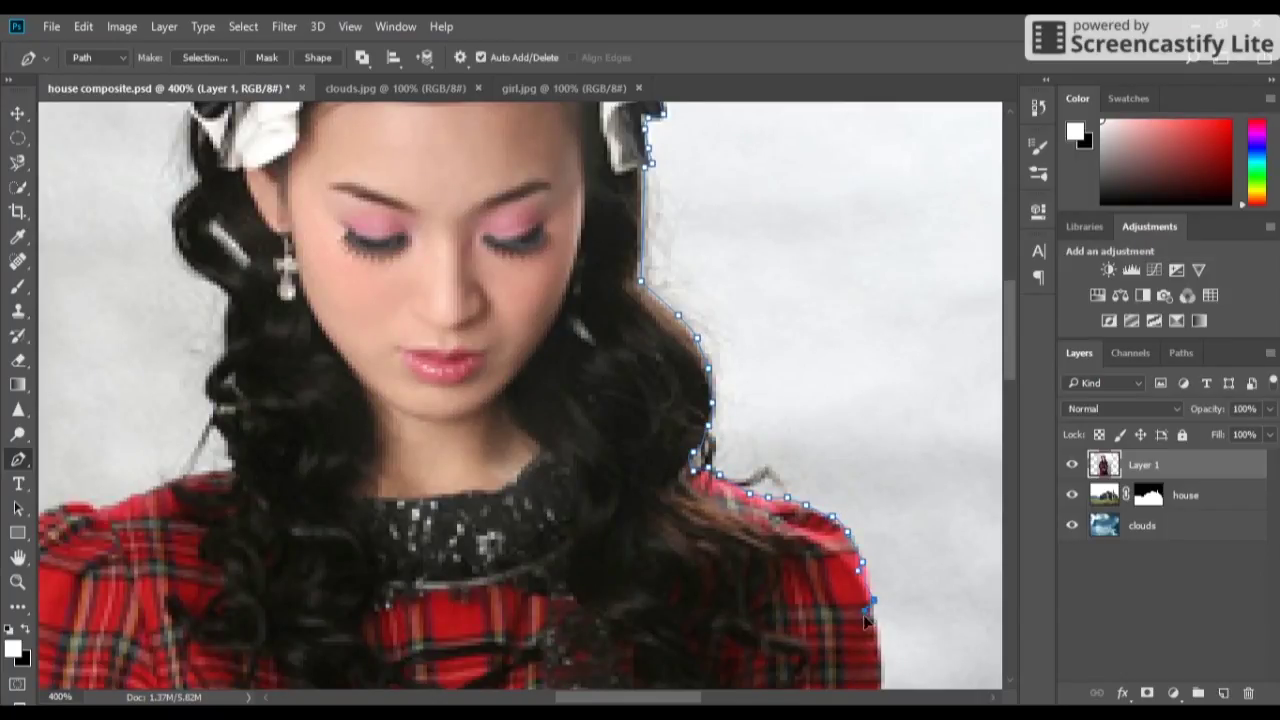
pyautogui.hotkey('ctrl', 'alt', 'z')
pyautogui.hotkey('ctrl', 'alt', 'z')
# Step: Trace the path down the right arm to the lower dress edge
pyautogui.scroll(-5, 882, 695)
pyautogui.click(835, 353)
pyautogui.rightClick(854, 440)
pyautogui.click(870, 505)
pyautogui.click(888, 553)
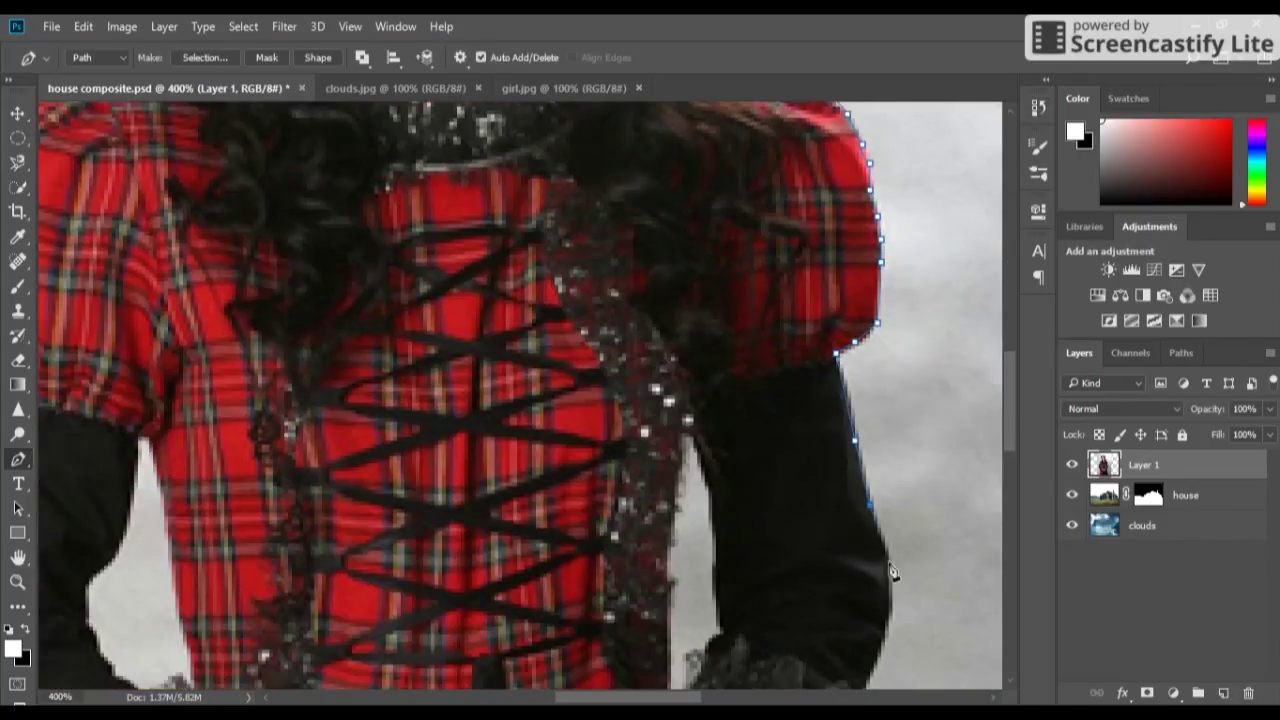
pyautogui.scroll(-1, 1015, 435)
pyautogui.scroll(-3, 1015, 435)
pyautogui.click(858, 425)
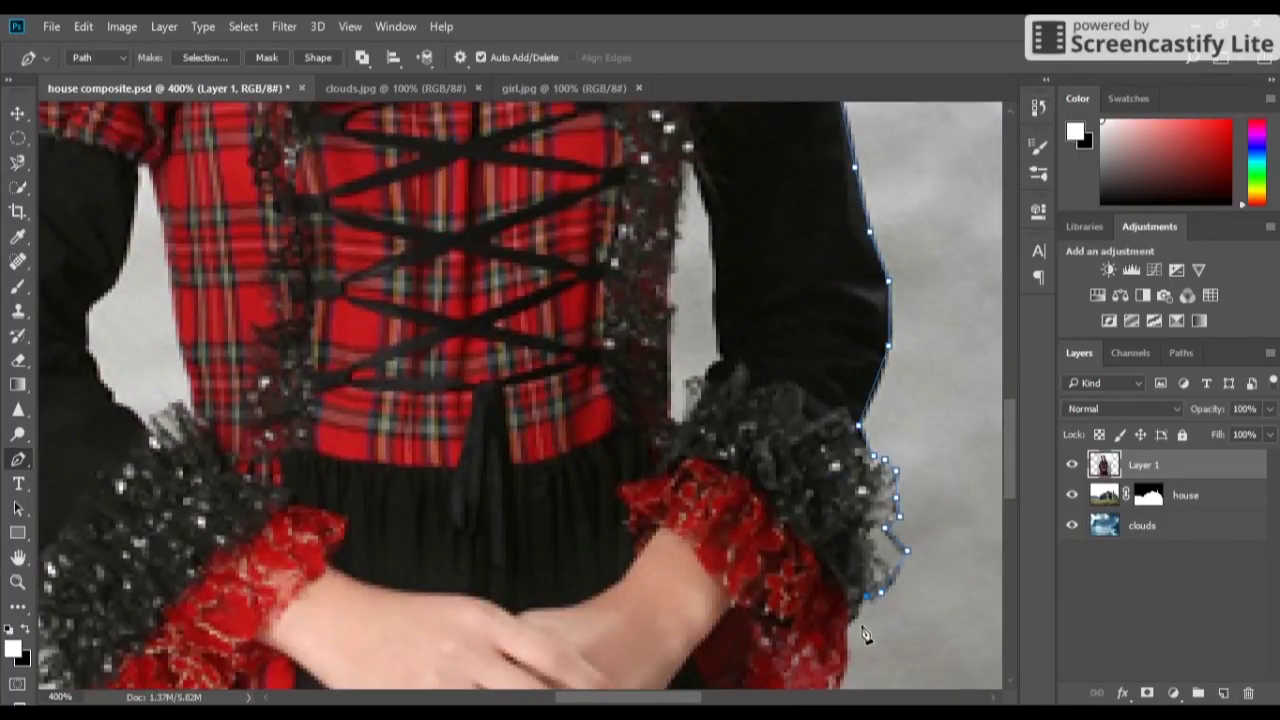
pyautogui.scroll(-4, 845, 450)
pyautogui.rightClick(830, 455)
pyautogui.scroll(-3, 850, 450)
pyautogui.rightClick(872, 436)
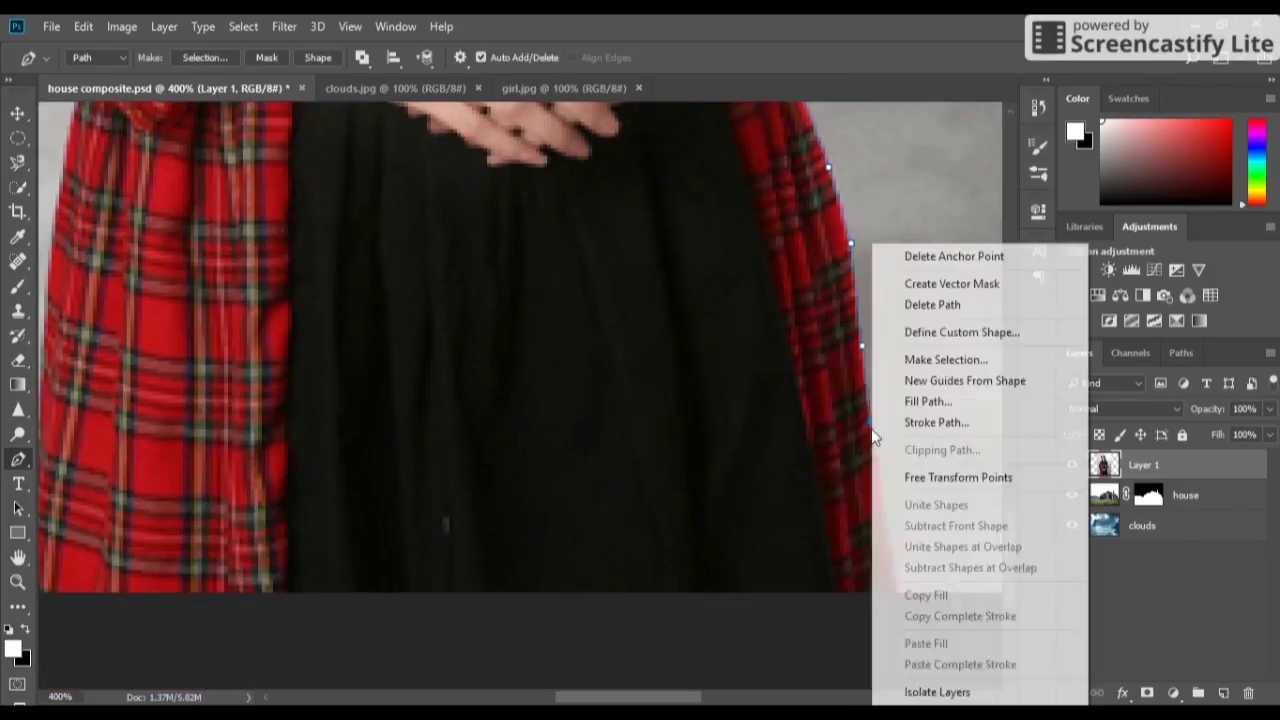
pyautogui.rightClick(897, 596)
pyautogui.hscroll(-5, 406, 614)
# Step: Trace up the plaid skirt edge and around the wrist ruffle
pyautogui.click(452, 606)
pyautogui.click(456, 553)
pyautogui.click(463, 440)
pyautogui.click(471, 360)
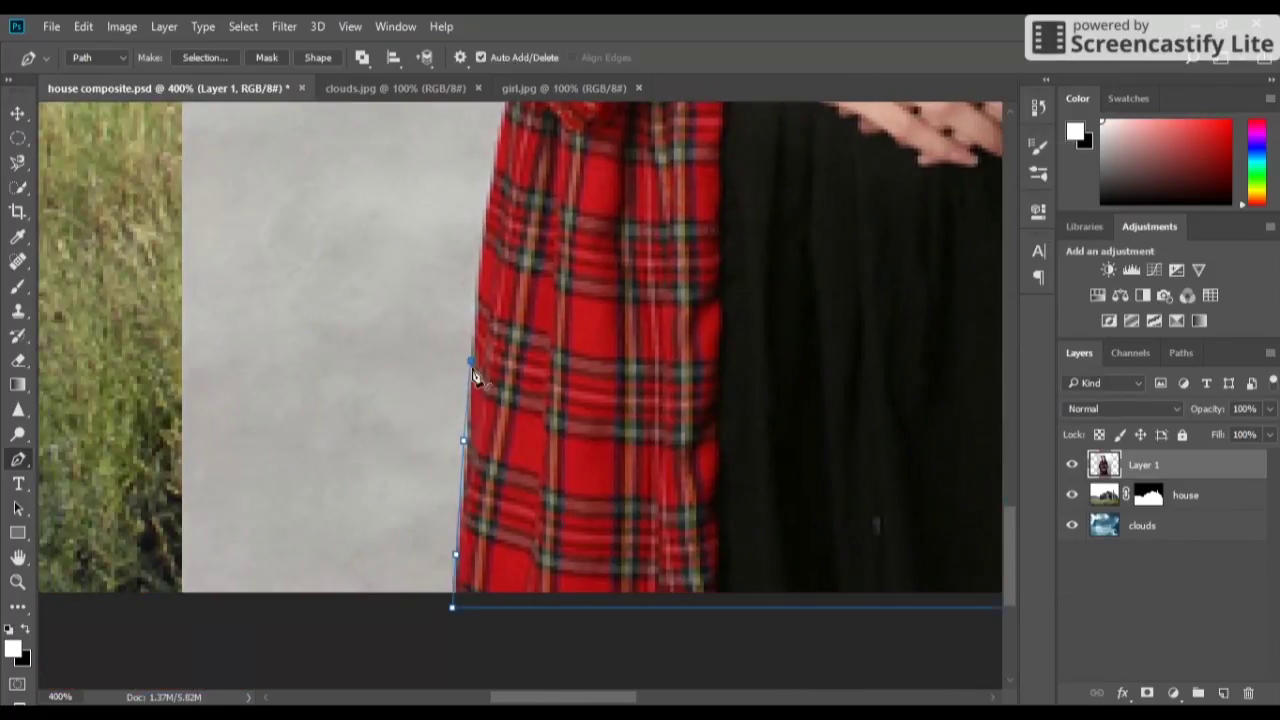
pyautogui.click(500, 207)
pyautogui.scroll(5, 495, 150)
pyautogui.click(429, 465)
pyautogui.click(470, 410)
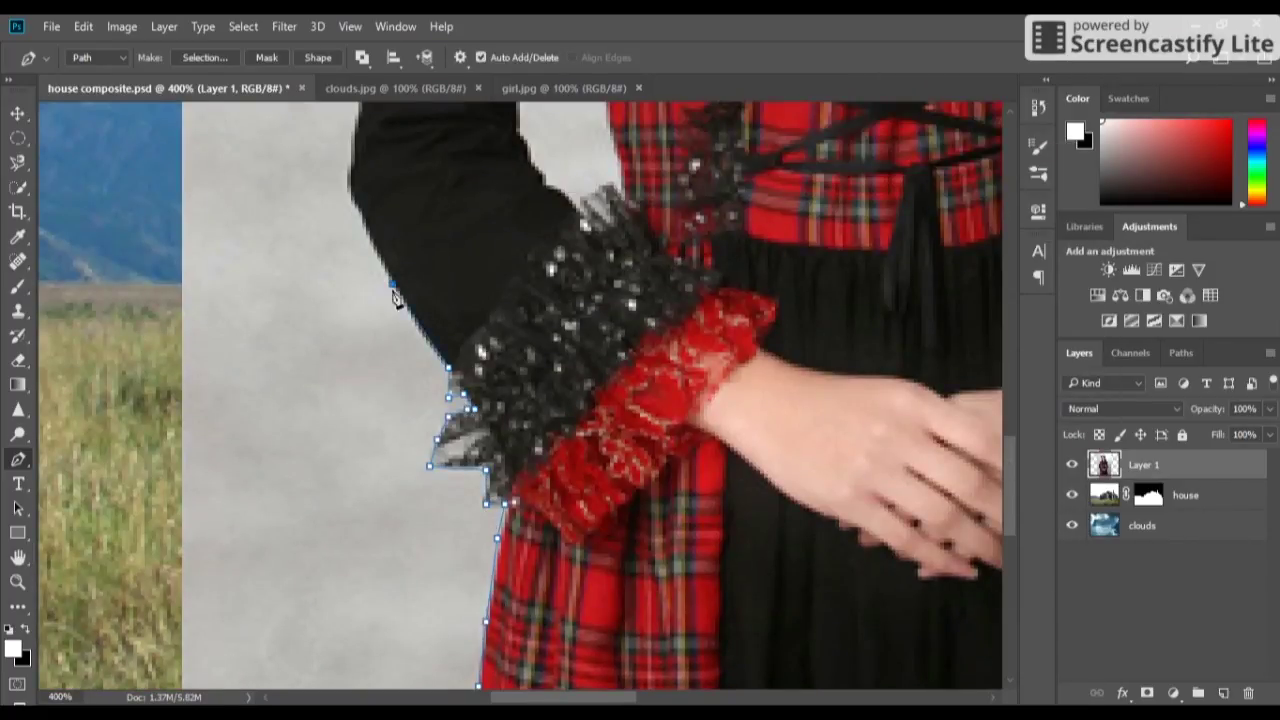
pyautogui.scroll(5, 955, 381)
# Step: Continue the path up the black sleeve, puffed sleeve and shoulder toward the hair
pyautogui.click(365, 437)
pyautogui.click(413, 311)
pyautogui.click(400, 246)
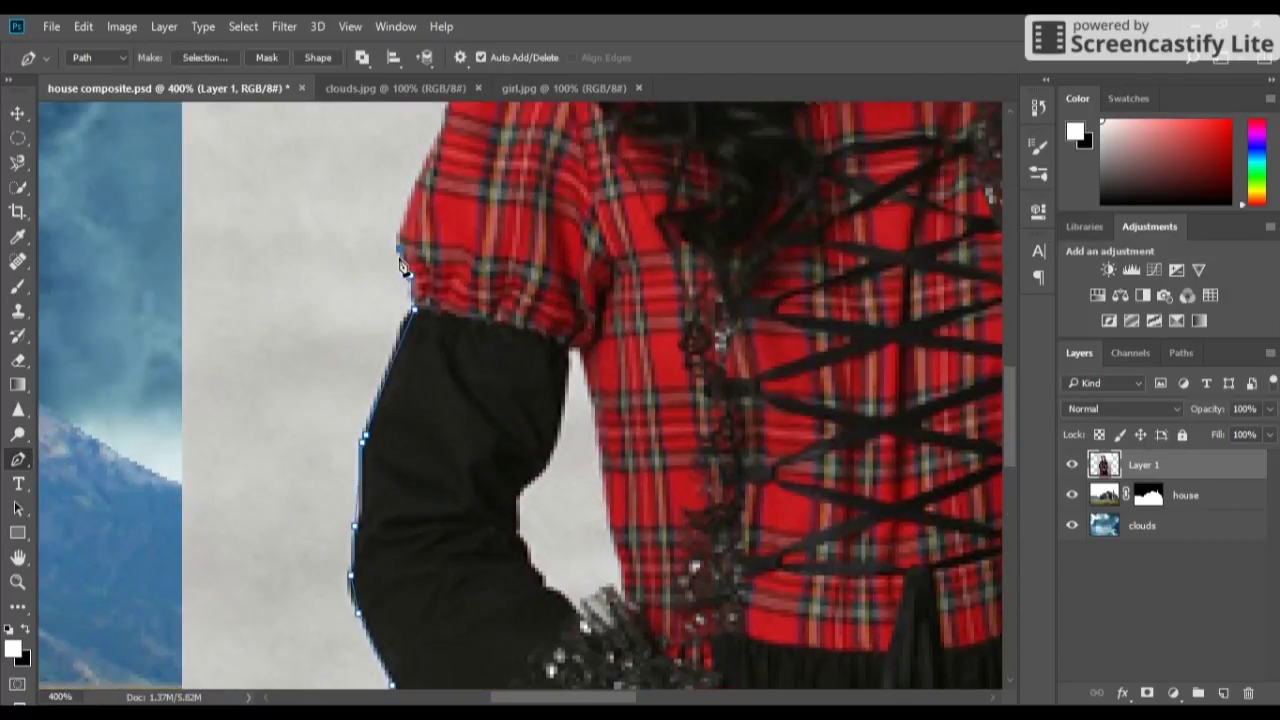
pyautogui.scroll(5, 1013, 444)
pyautogui.click(441, 438)
pyautogui.click(452, 400)
pyautogui.click(452, 337)
pyautogui.click(498, 314)
pyautogui.click(565, 298)
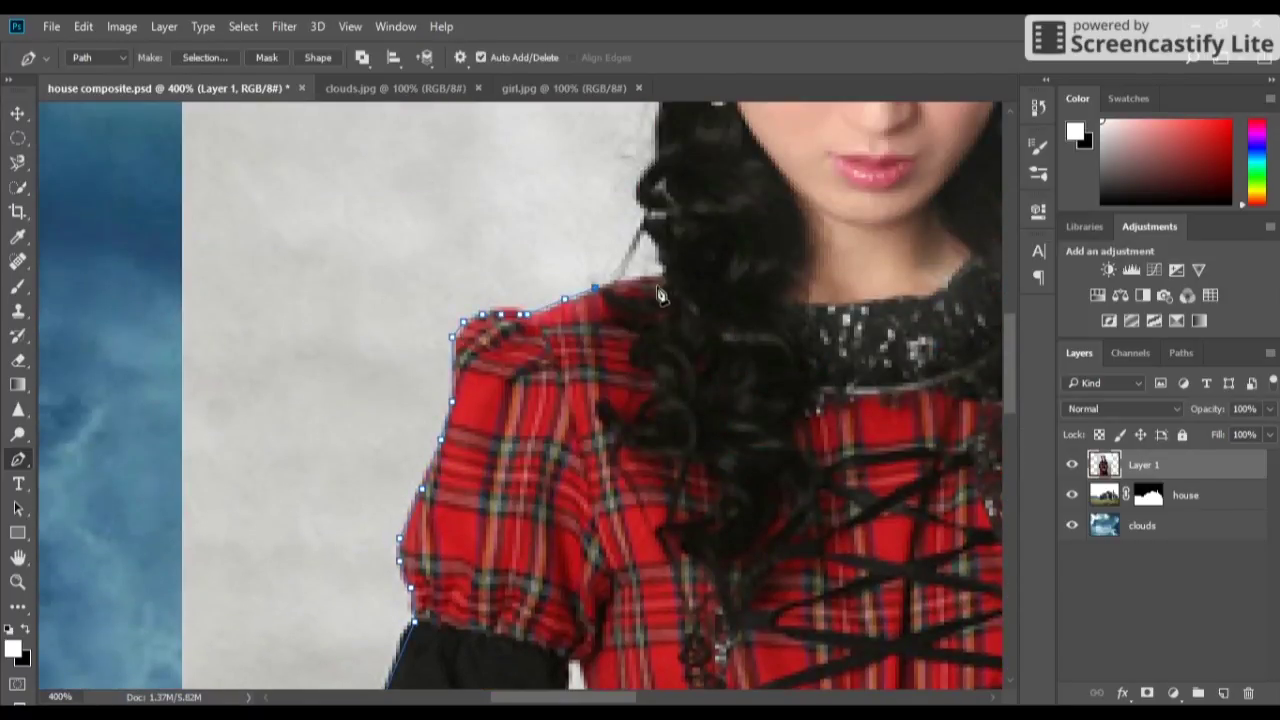
pyautogui.click(640, 192)
# Step: Trace up the hair curls, around the black bow and across the headband
pyautogui.scroll(5, 645, 195)
pyautogui.click(659, 392)
pyautogui.click(603, 330)
pyautogui.click(628, 272)
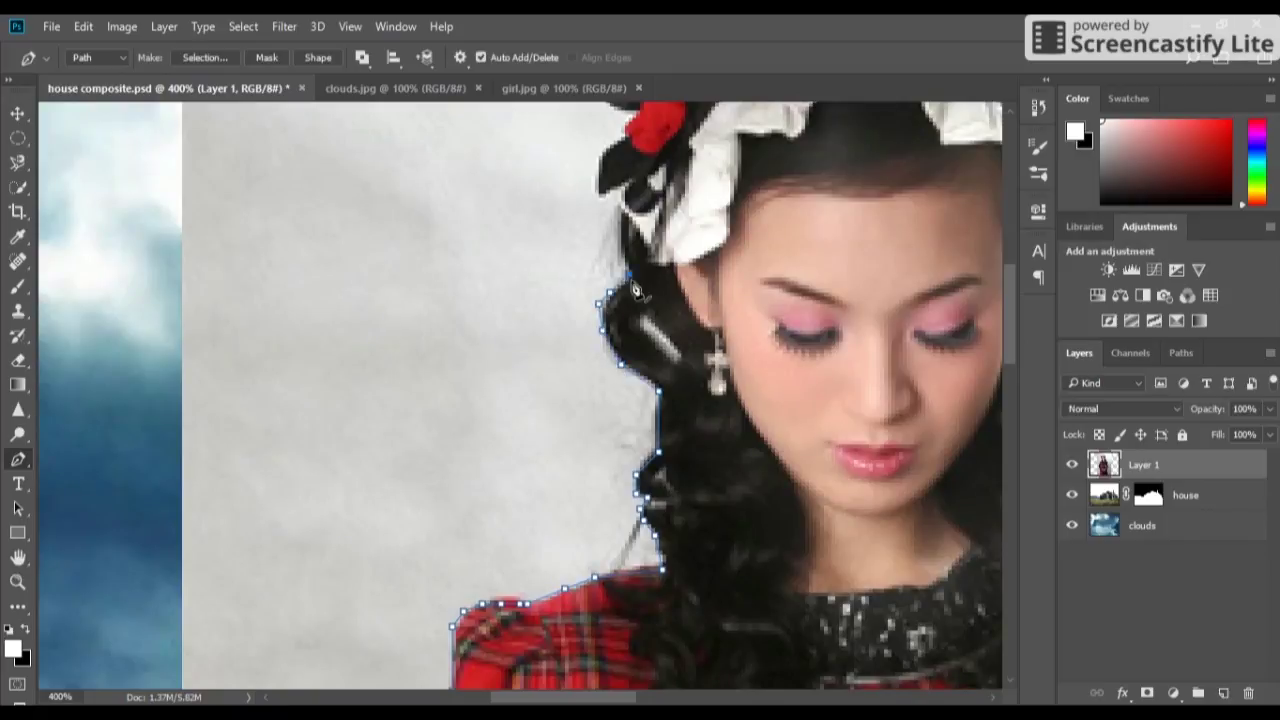
pyautogui.scroll(5, 603, 175)
pyautogui.click(598, 368)
pyautogui.click(625, 338)
pyautogui.click(605, 312)
pyautogui.click(613, 253)
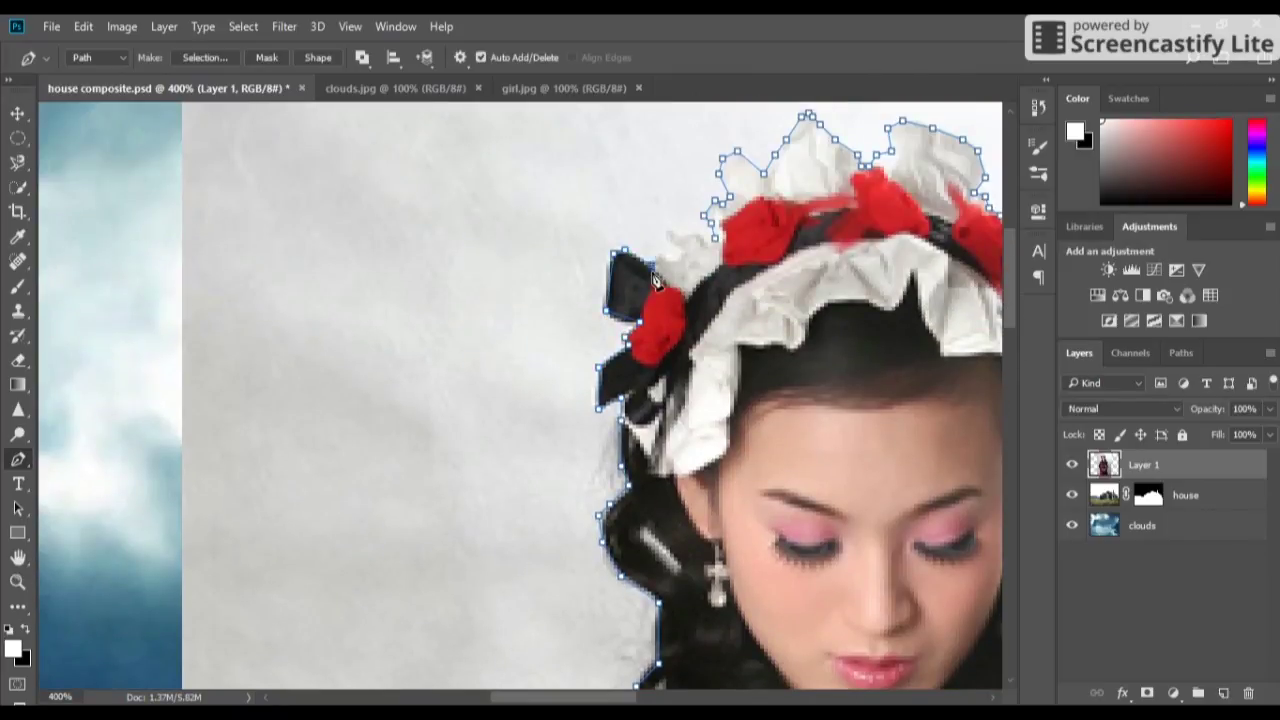
pyautogui.click(686, 240)
pyautogui.click(703, 238)
pyautogui.click(716, 248)
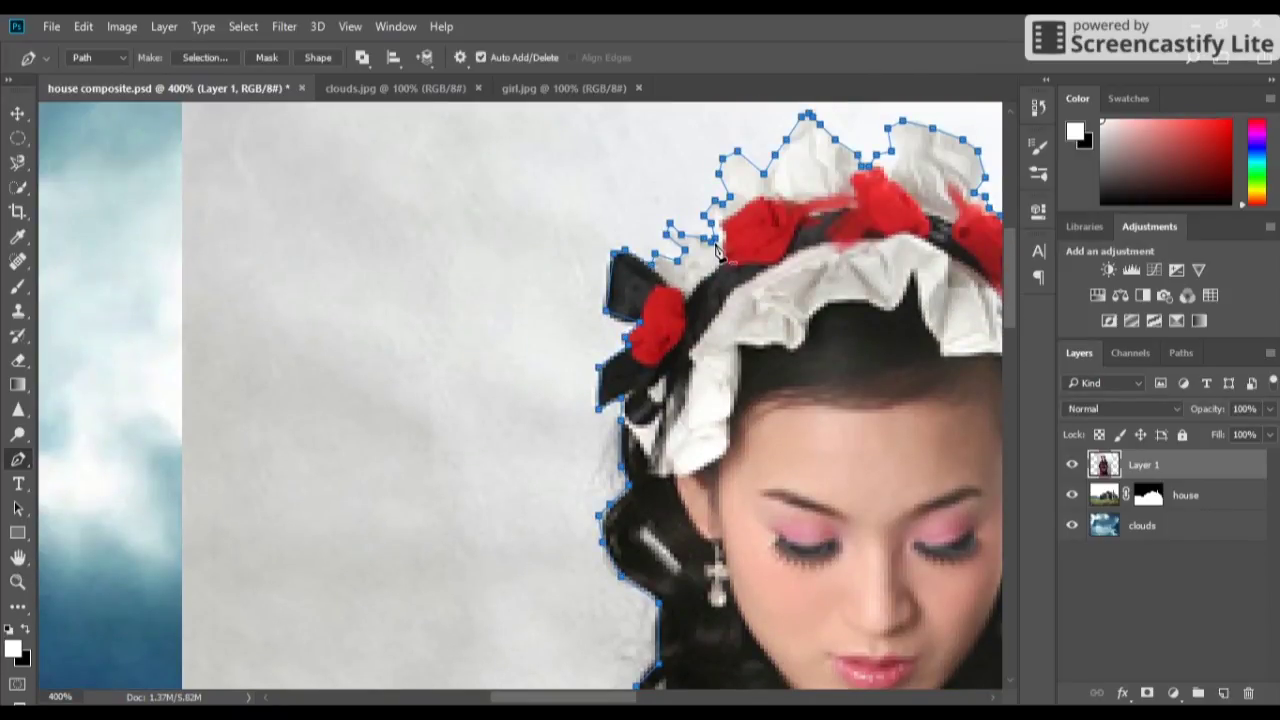
# Step: Zoom out to check the whole outline, then zoom in on the girl's torso
pyautogui.click(17, 508)
pyautogui.hotkey('ctrl', '0')
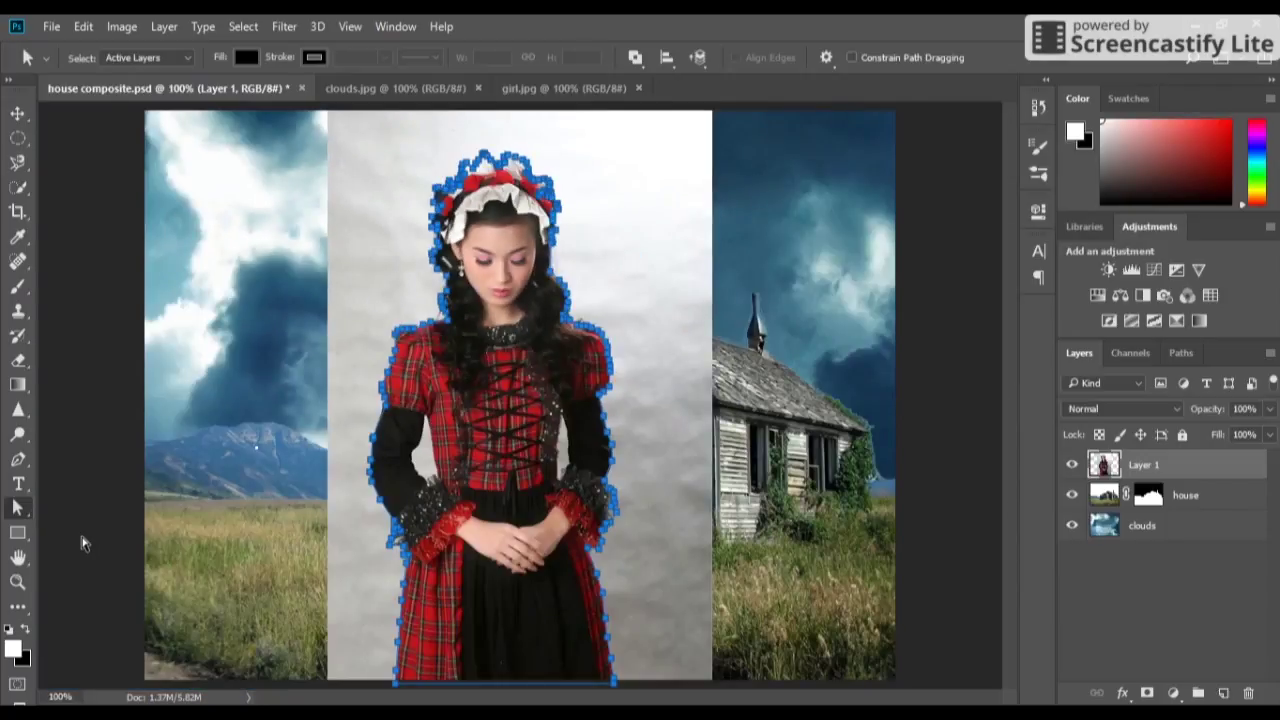
pyautogui.hotkey('ctrl', '+')
pyautogui.hotkey('ctrl', '+')
pyautogui.hotkey('ctrl', '+')
pyautogui.click(17, 460)
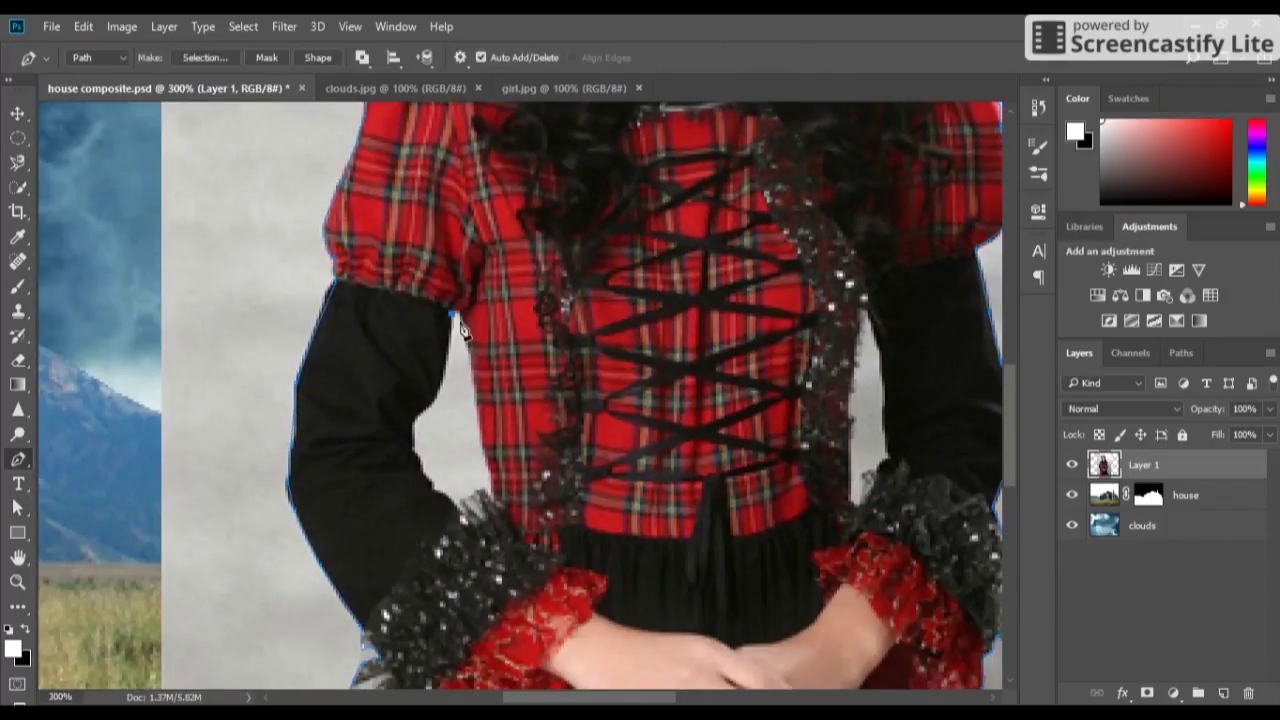
# Step: Add path anchors along the inner arm and the gap beside the right torso
pyautogui.click(441, 495)
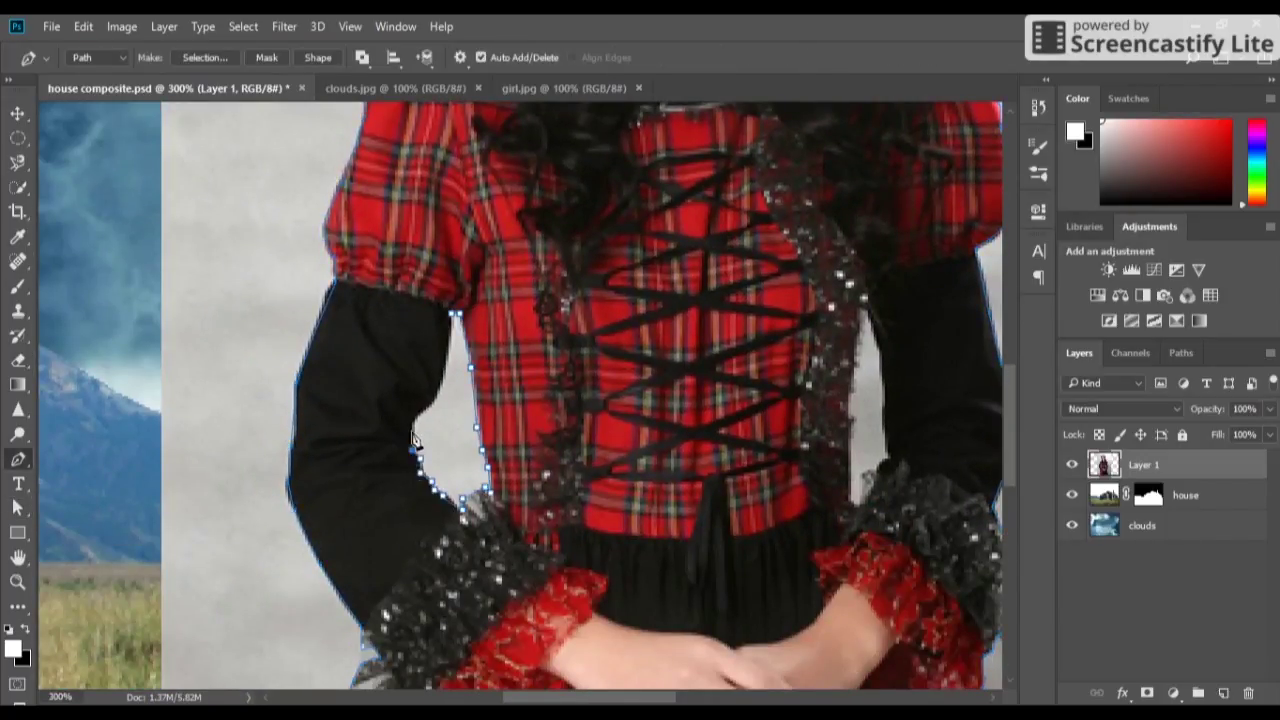
pyautogui.click(447, 342)
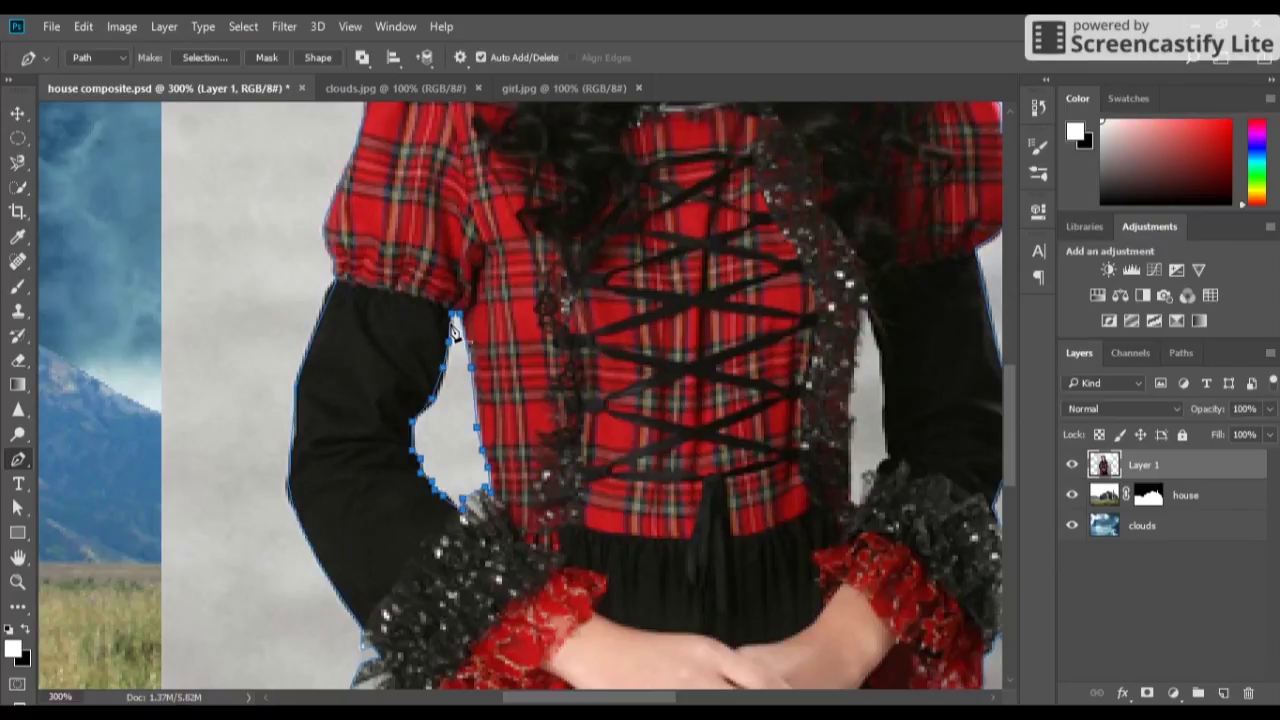
pyautogui.click(862, 314)
pyautogui.click(852, 376)
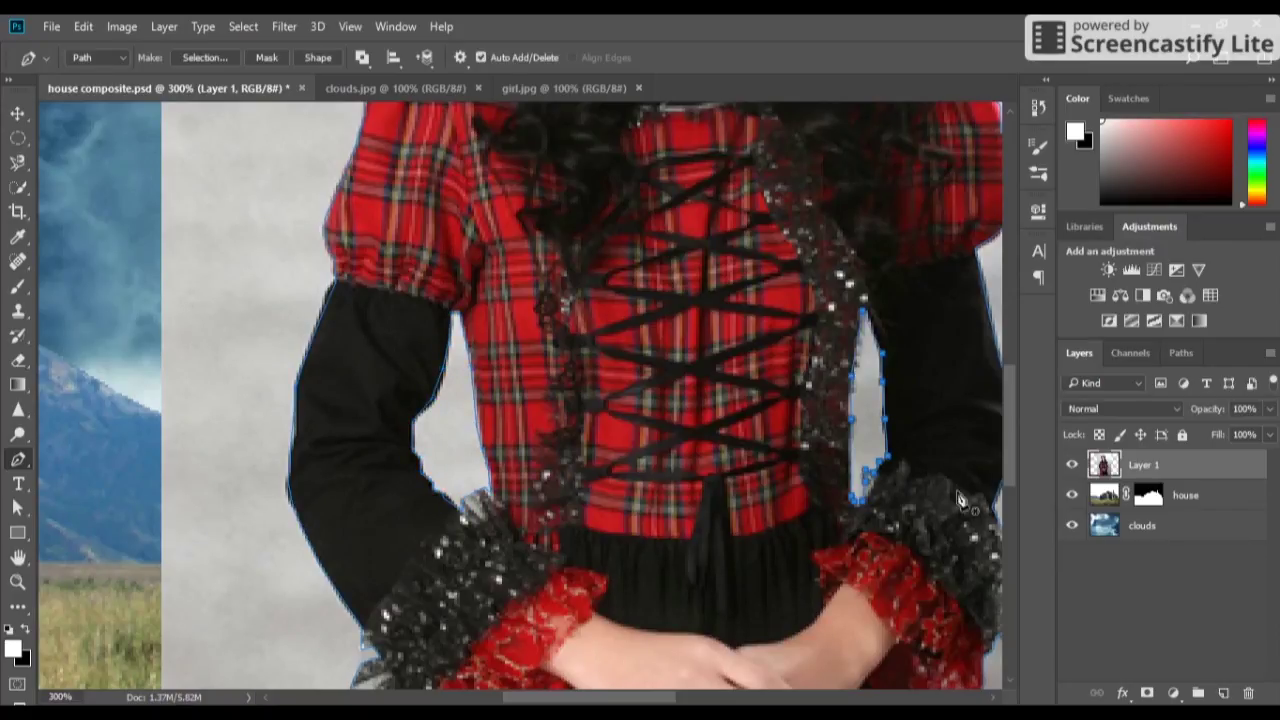
pyautogui.scroll(5, 558, 292)
pyautogui.rightClick(558, 292)
pyautogui.press('Escape')
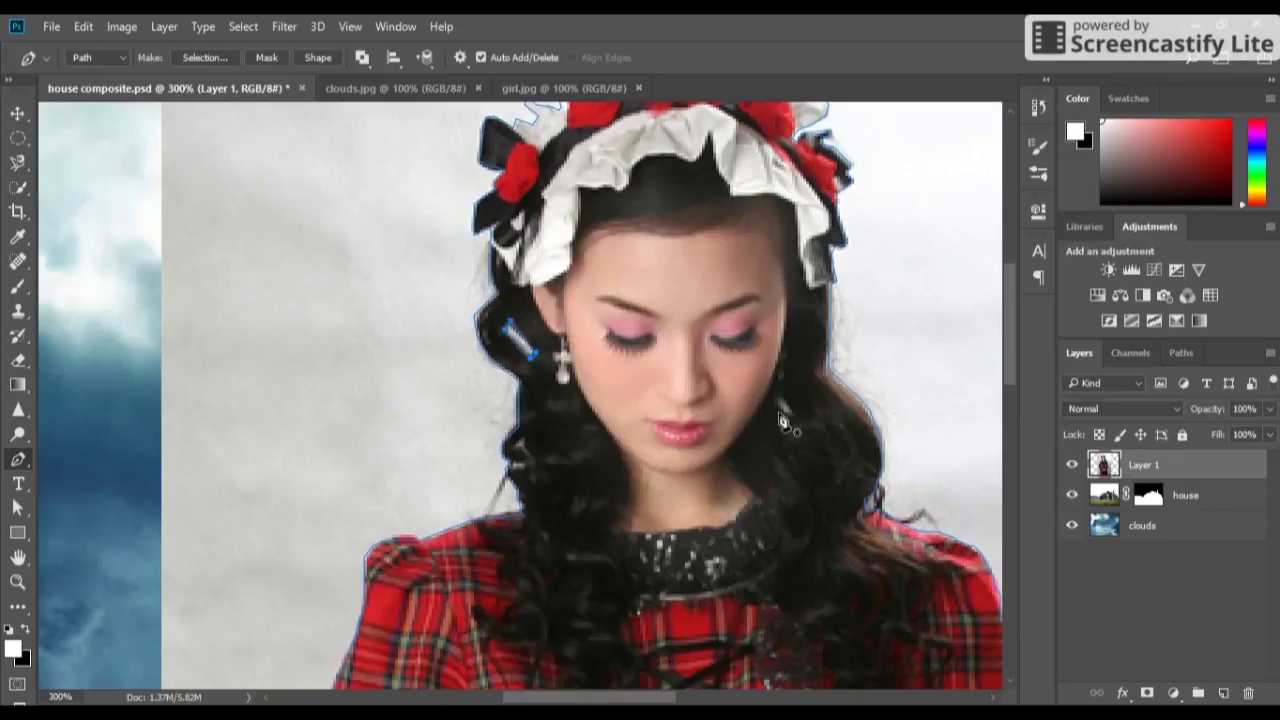
pyautogui.scroll(3, 1012, 295)
pyautogui.hotkey('ctrl', '-')
pyautogui.hotkey('ctrl', '-')
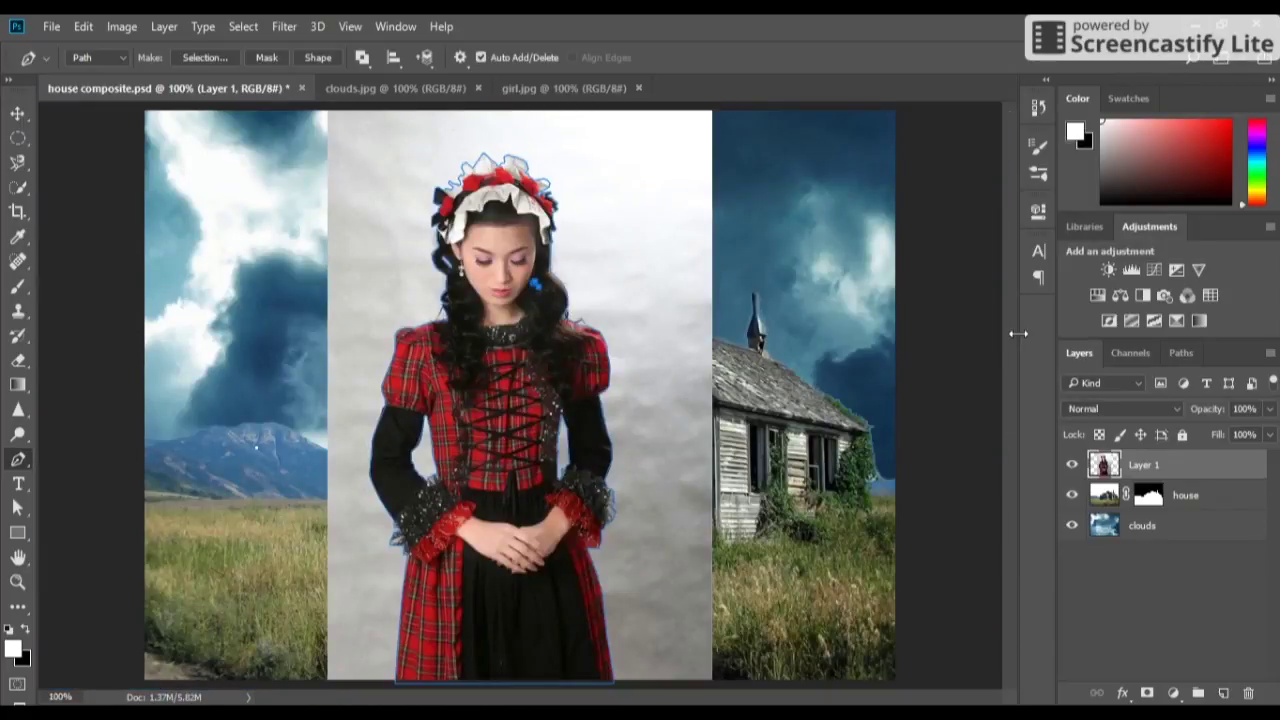
pyautogui.click(1038, 210)
# Step: Load the 'girl' path as a selection and drag the cut-out girl left onto the field
pyautogui.click(1177, 355)
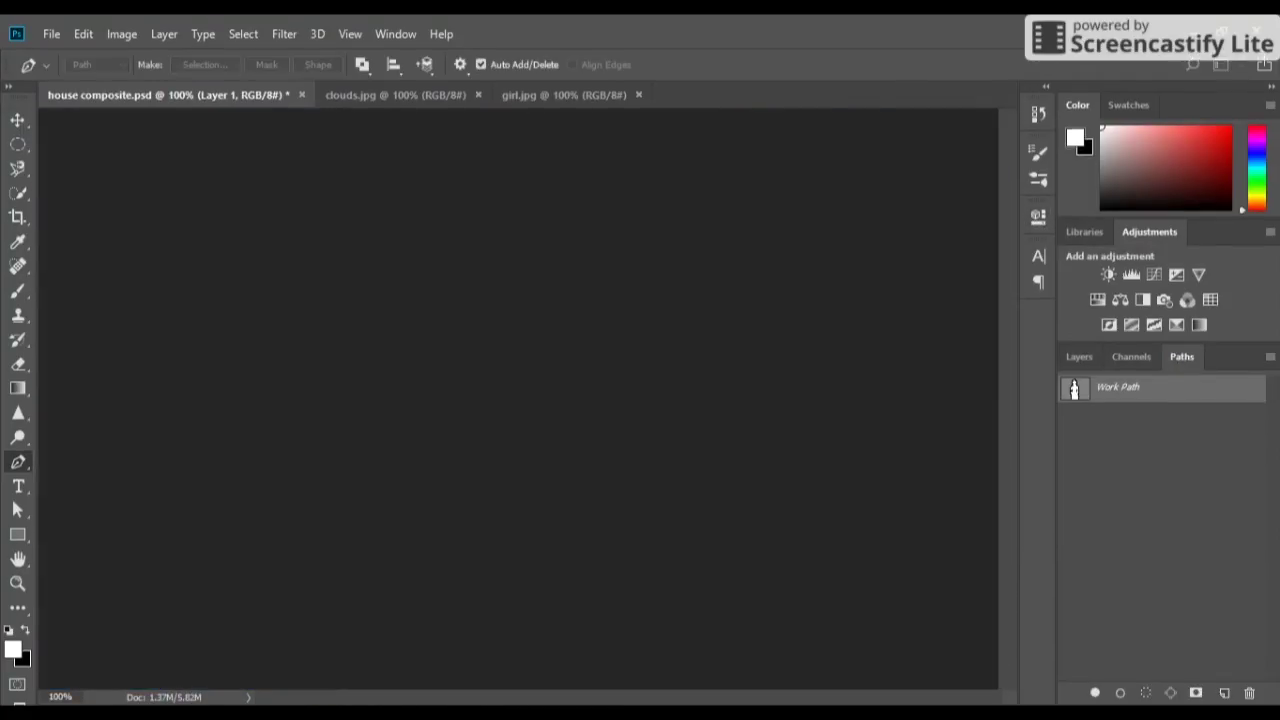
pyautogui.click(1073, 388)
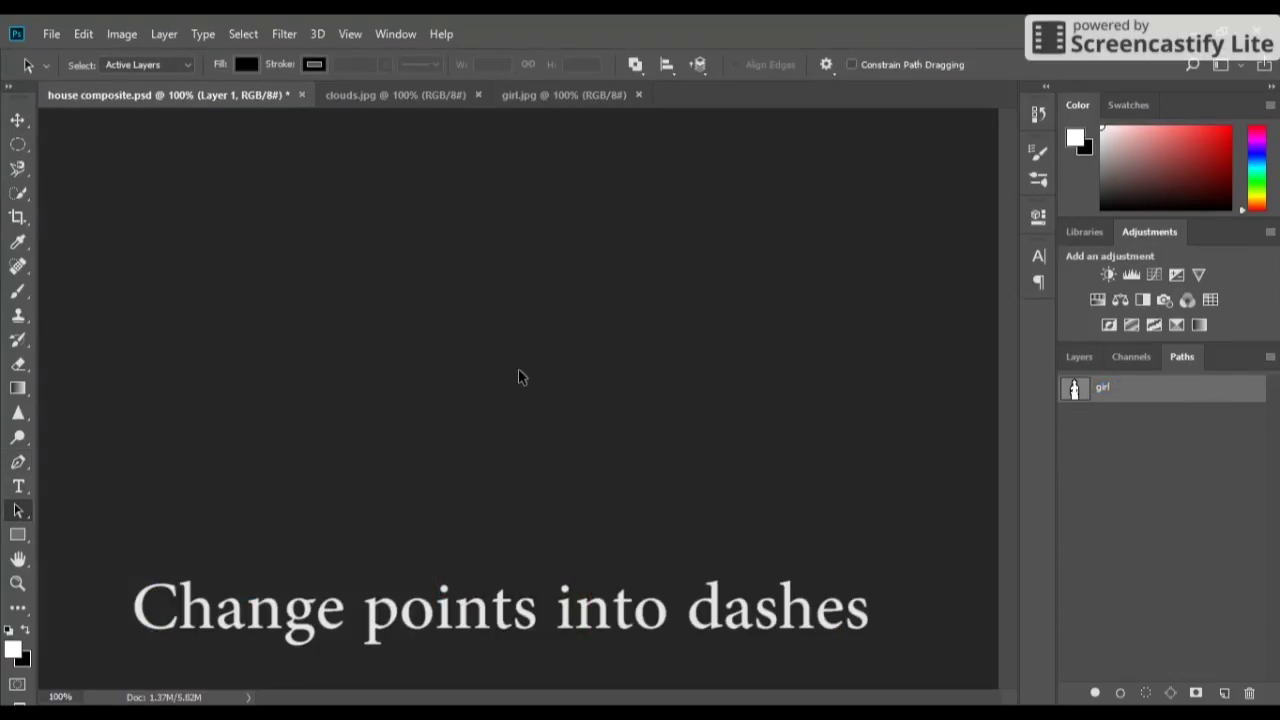
pyautogui.press('v')
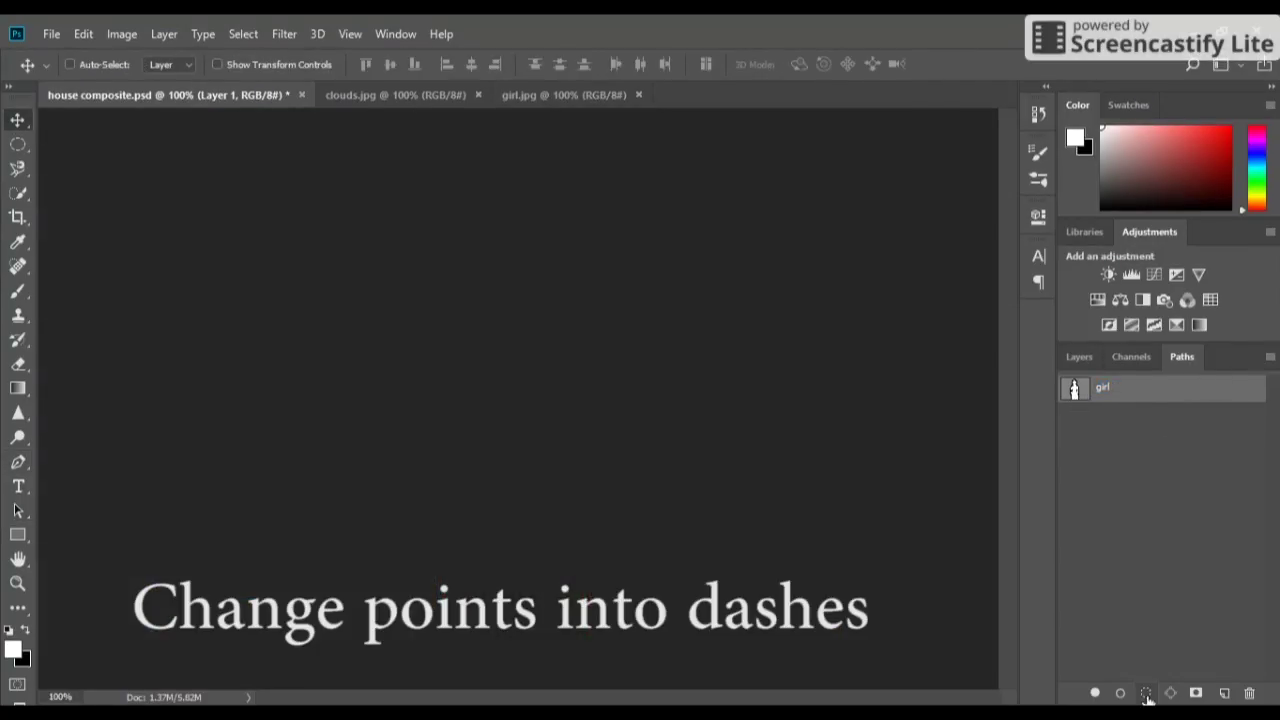
pyautogui.click(1147, 693)
pyautogui.click(1122, 546)
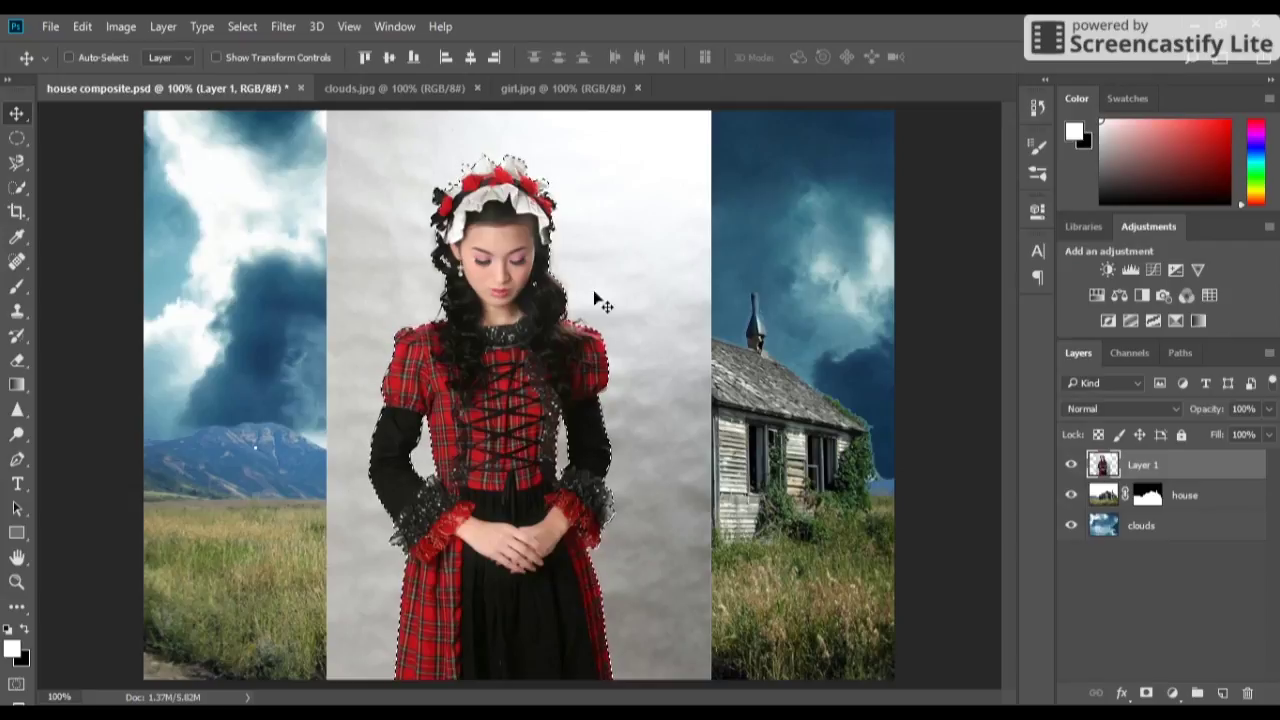
pyautogui.moveTo(477, 360)
pyautogui.mouseDown()
pyautogui.moveTo(321, 395)
pyautogui.moveTo(326, 455)
pyautogui.mouseUp()
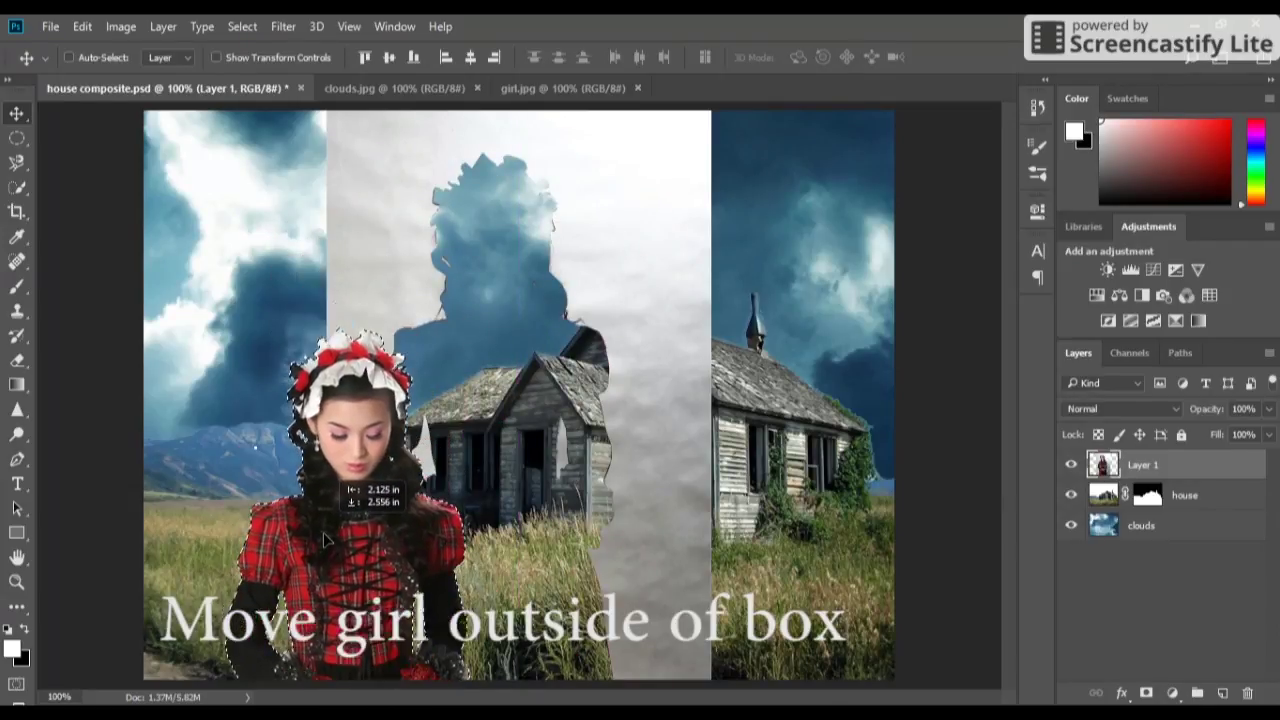
# Step: Convert Layer 1 to a smart object and scale the girl to about 87%
pyautogui.rightClick(1185, 465)
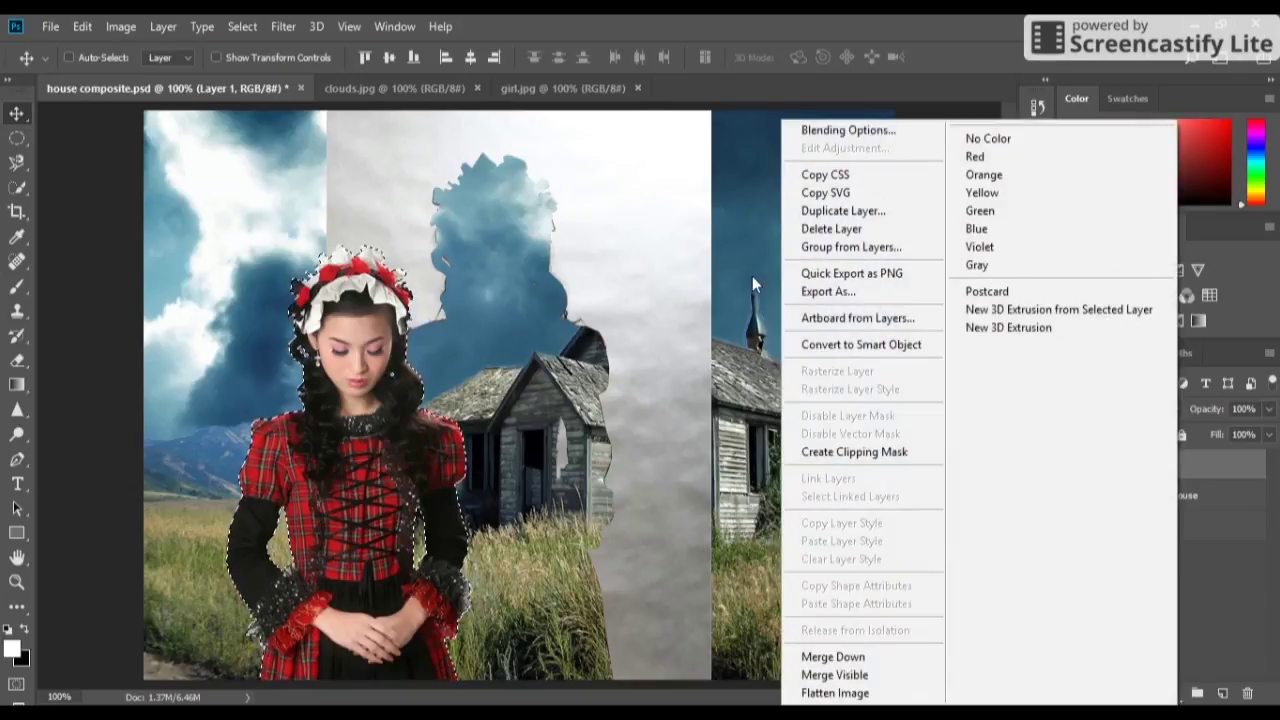
pyautogui.click(860, 346)
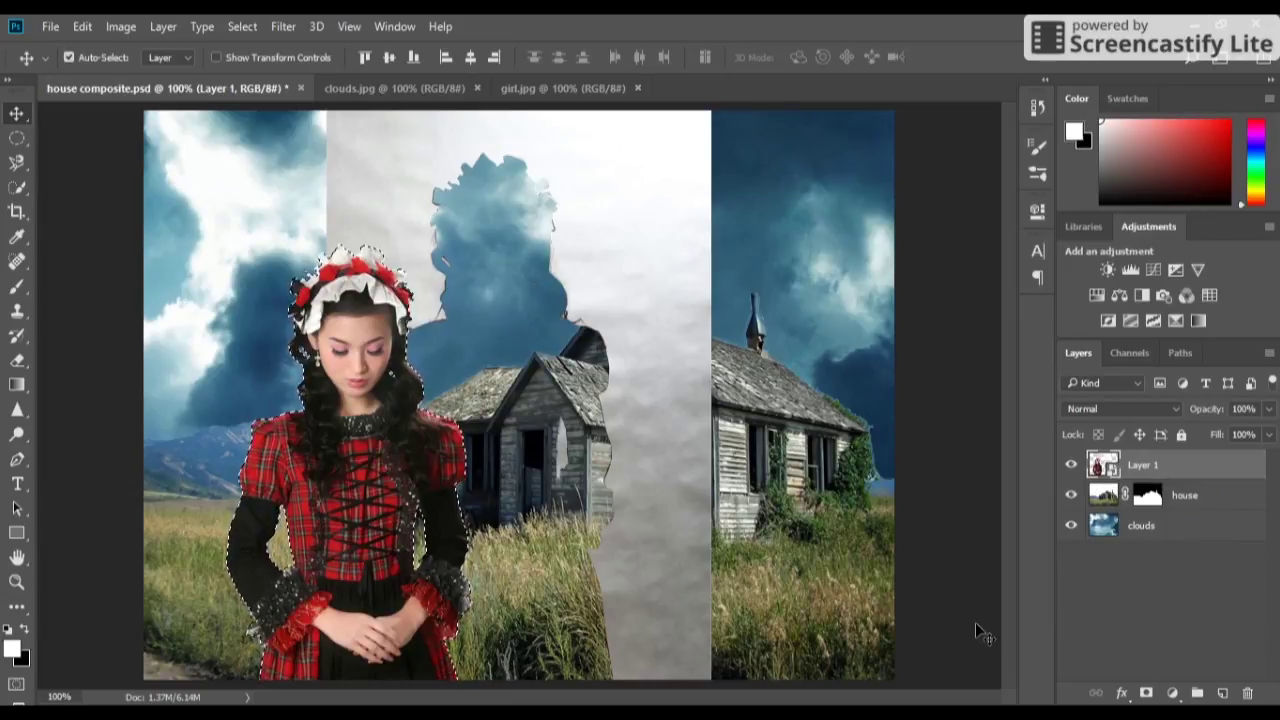
pyautogui.hotkey('ctrl', 't')
pyautogui.moveTo(472, 243); pyautogui.dragTo(450, 318)
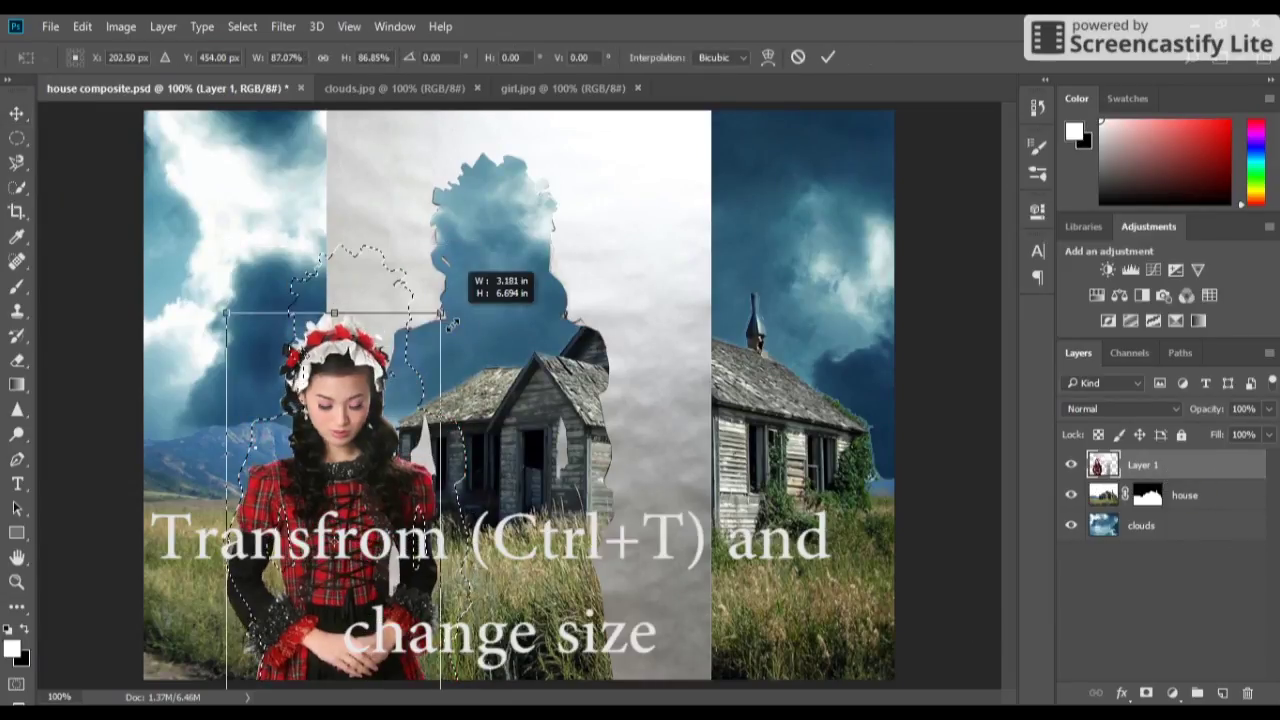
pyautogui.press('Return')
# Step: Convert the girl's layer to a smart object and add a mask hiding her original background
pyautogui.rightClick(1185, 468)
pyautogui.click(840, 343)
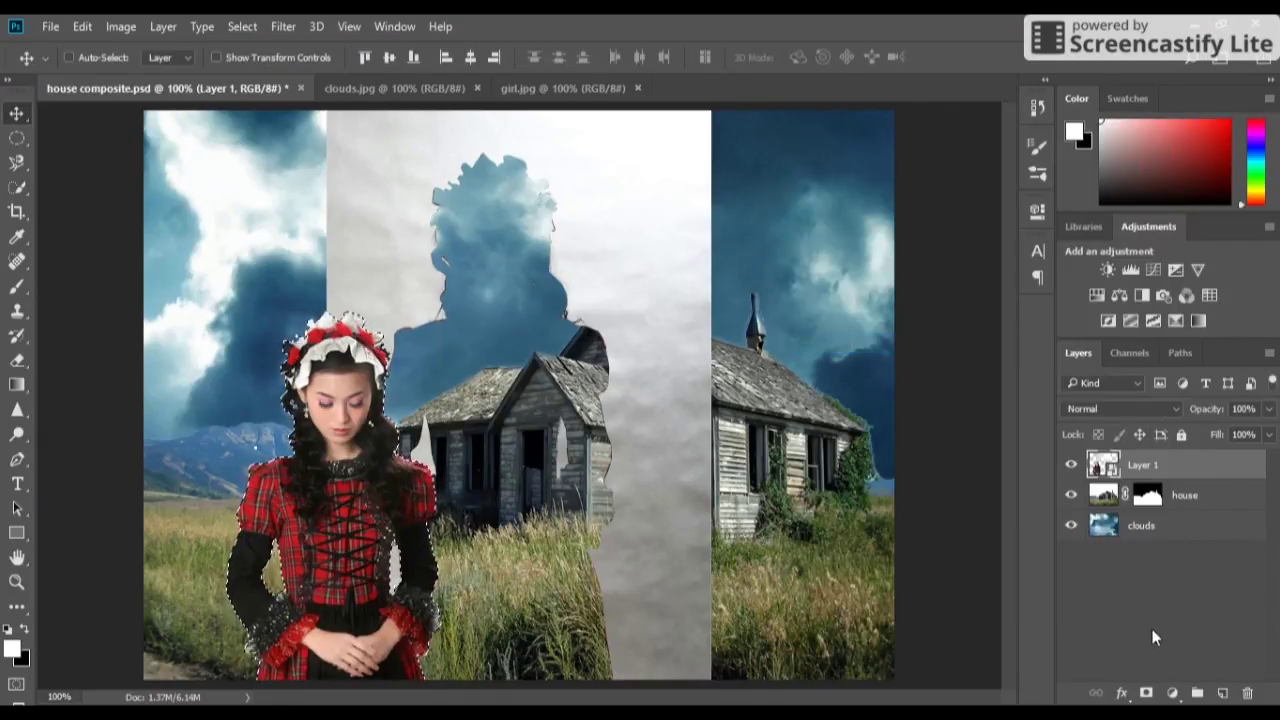
pyautogui.click(1147, 693)
pyautogui.click(1138, 655)
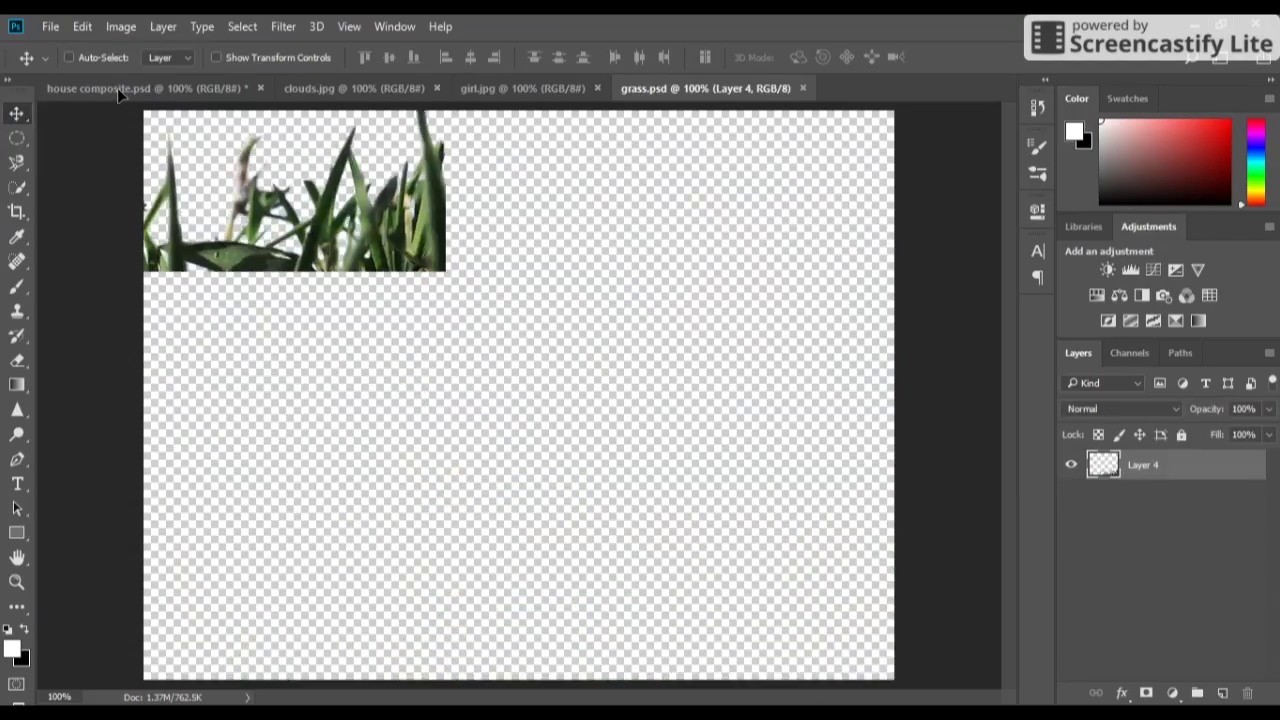
# Step: Copy the grass clump from grass.psd into the house composite and name its layer grass
pyautogui.moveTo(540, 530)
pyautogui.mouseDown()
pyautogui.moveTo(476, 488)
pyautogui.moveTo(577, 600)
pyautogui.mouseUp()
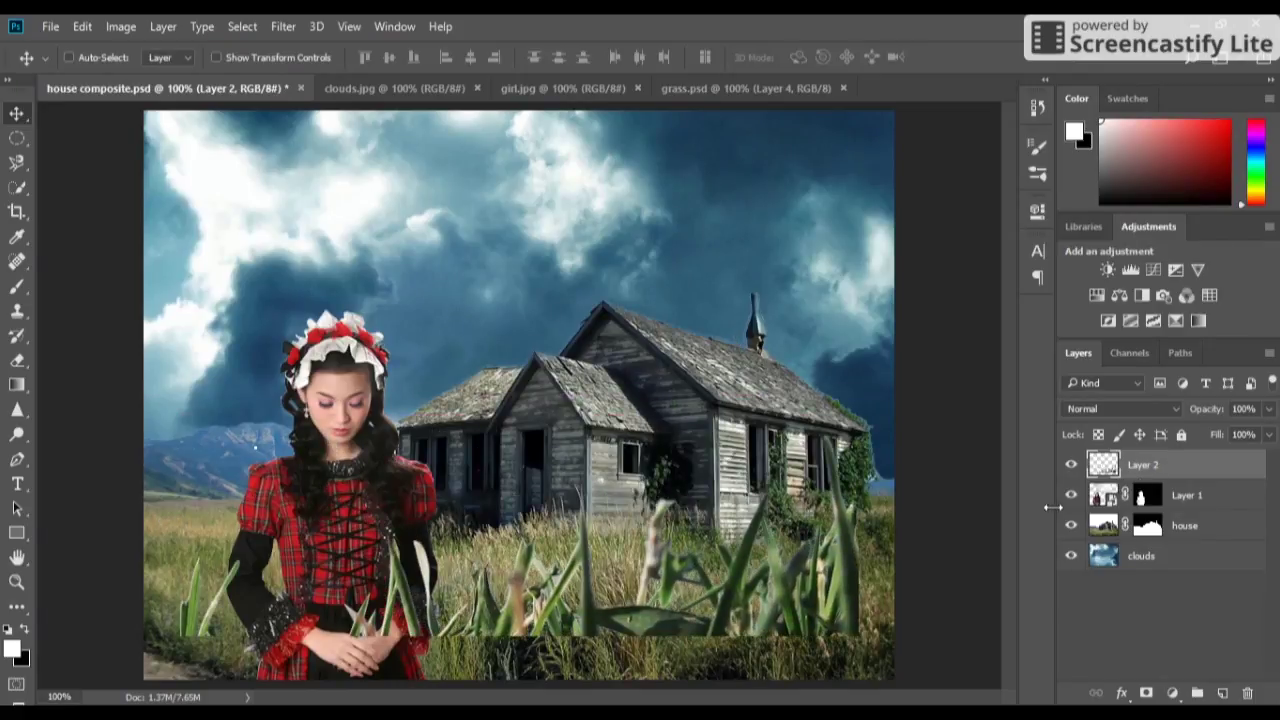
pyautogui.doubleClick(1143, 465)
pyautogui.write('grass')
pyautogui.press('Return')
# Step: Rename the girl's layer to girl and reselect the grass layer
pyautogui.click(1189, 505)
pyautogui.doubleClick(1187, 496)
pyautogui.write('girl')
pyautogui.press('Return')
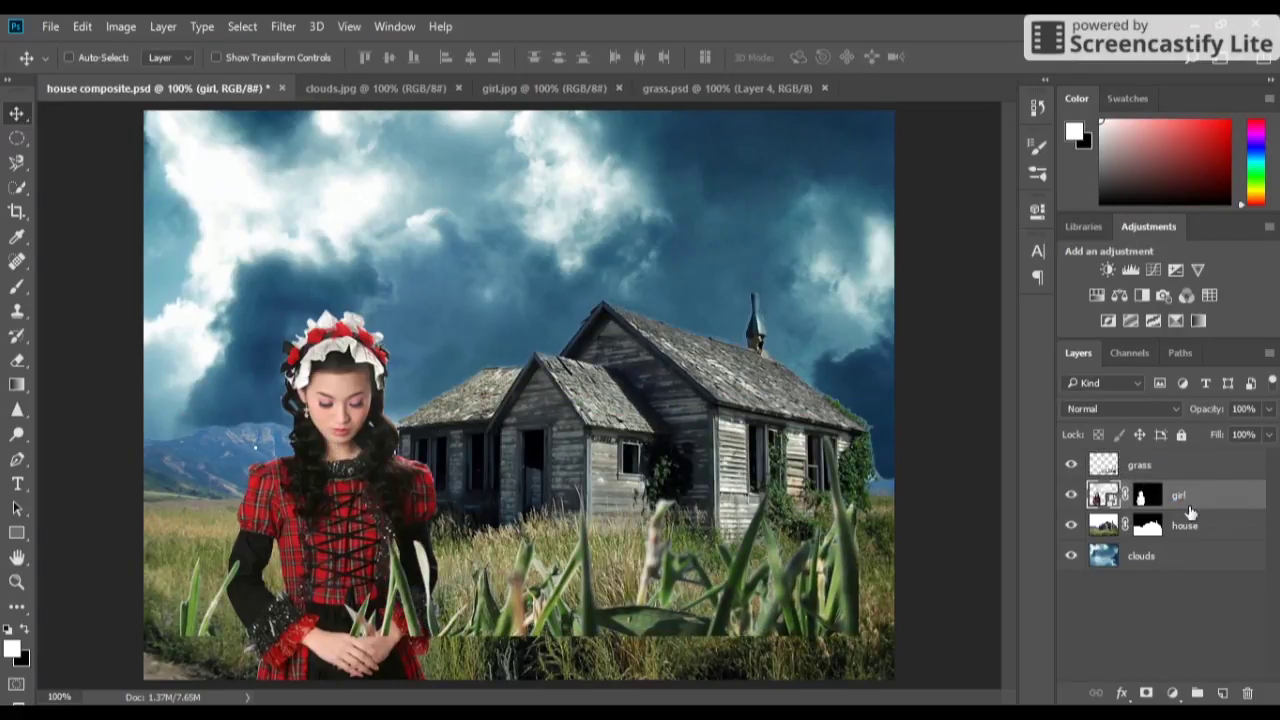
pyautogui.click(1180, 465)
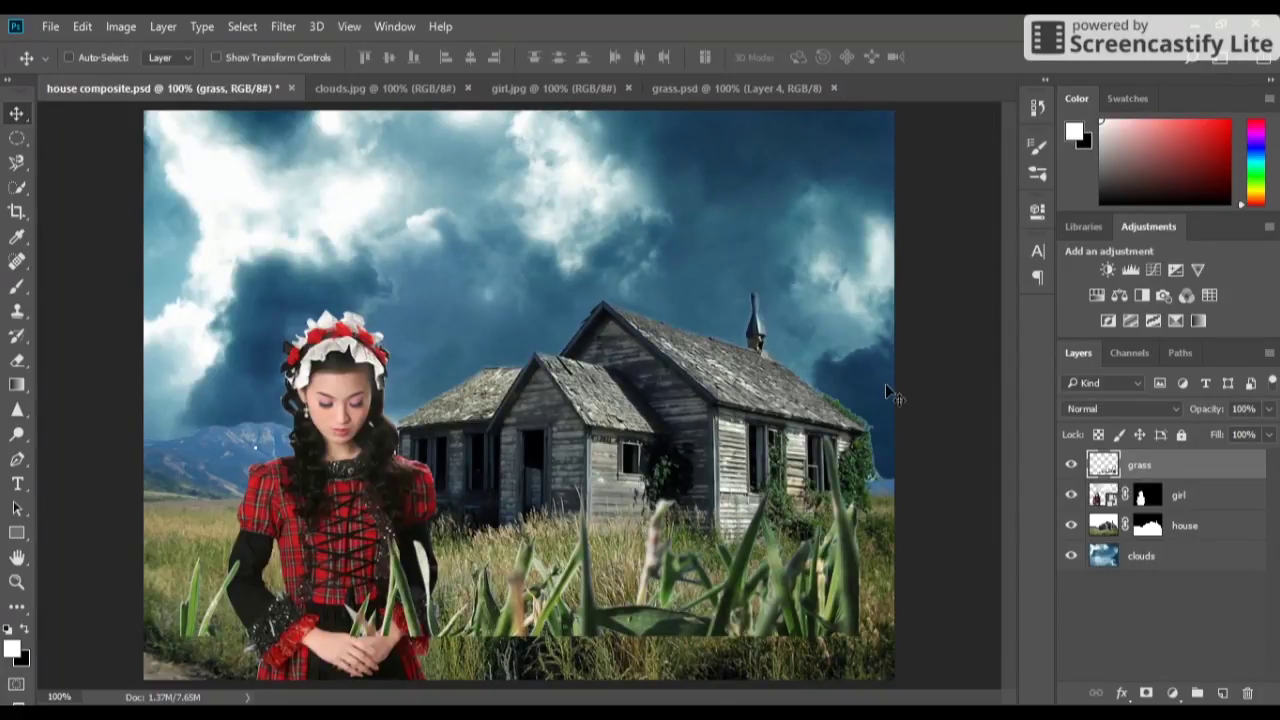
pyautogui.click(283, 26)
pyautogui.moveTo(311, 254)
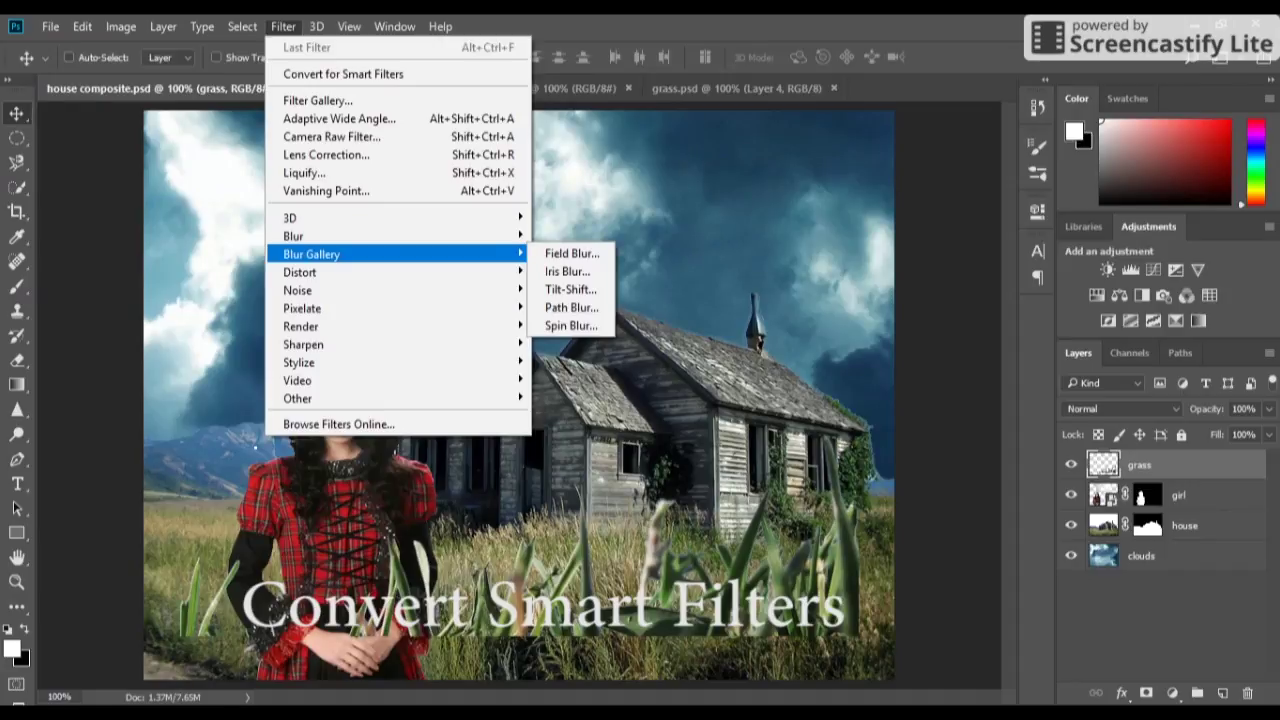
# Step: Make the grass a smart object with a 2.5 Gaussian Blur and move it down to the bottom edge
pyautogui.click(360, 172)
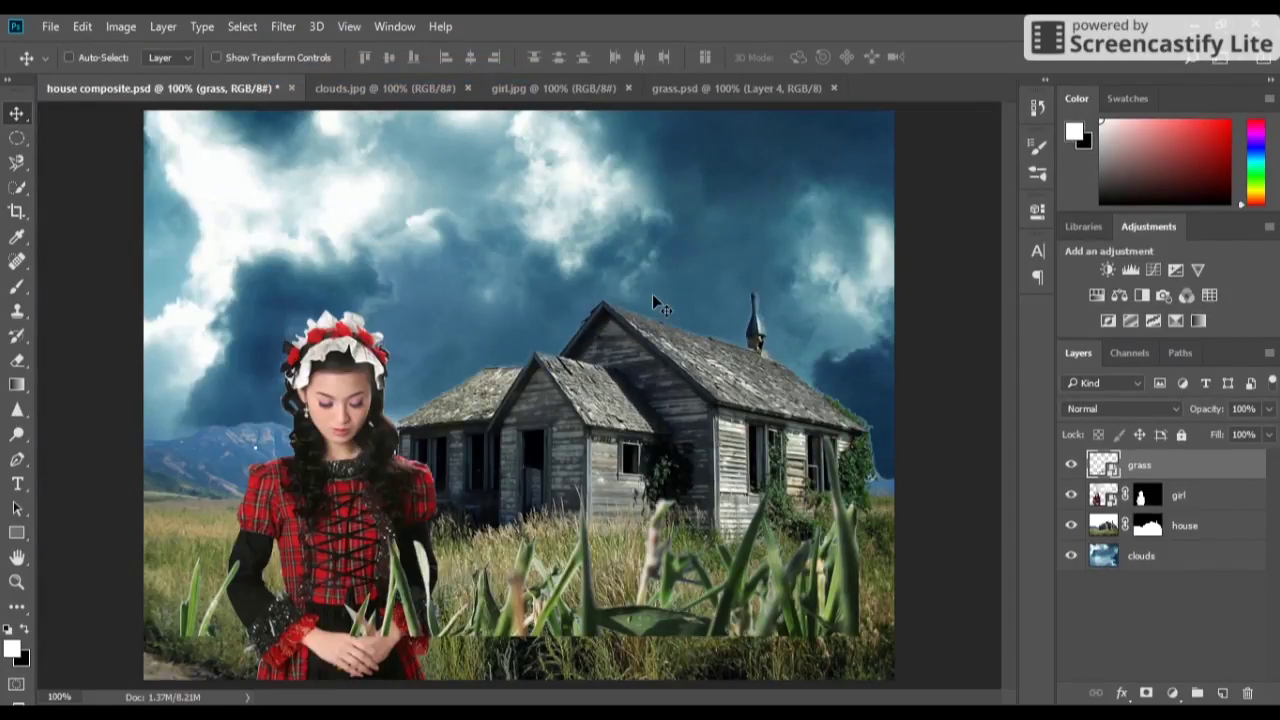
pyautogui.click(285, 26)
pyautogui.moveTo(293, 236)
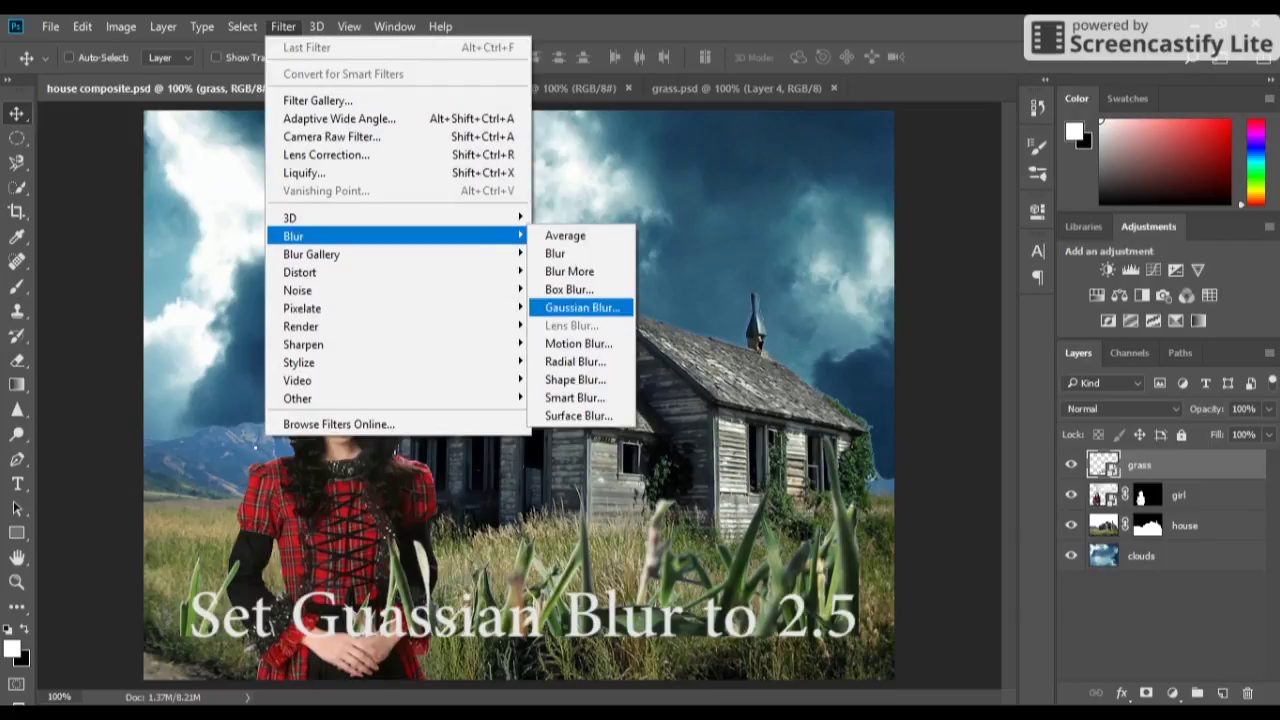
pyautogui.click(582, 307)
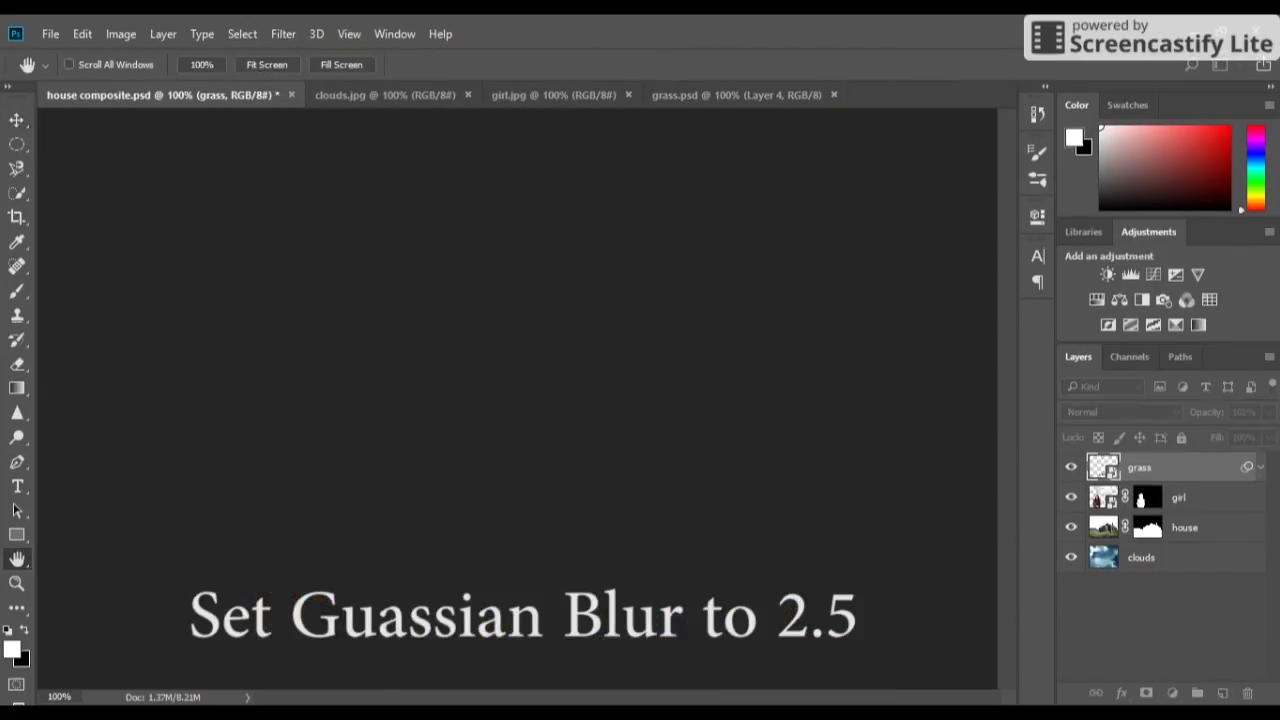
pyautogui.press('Return')
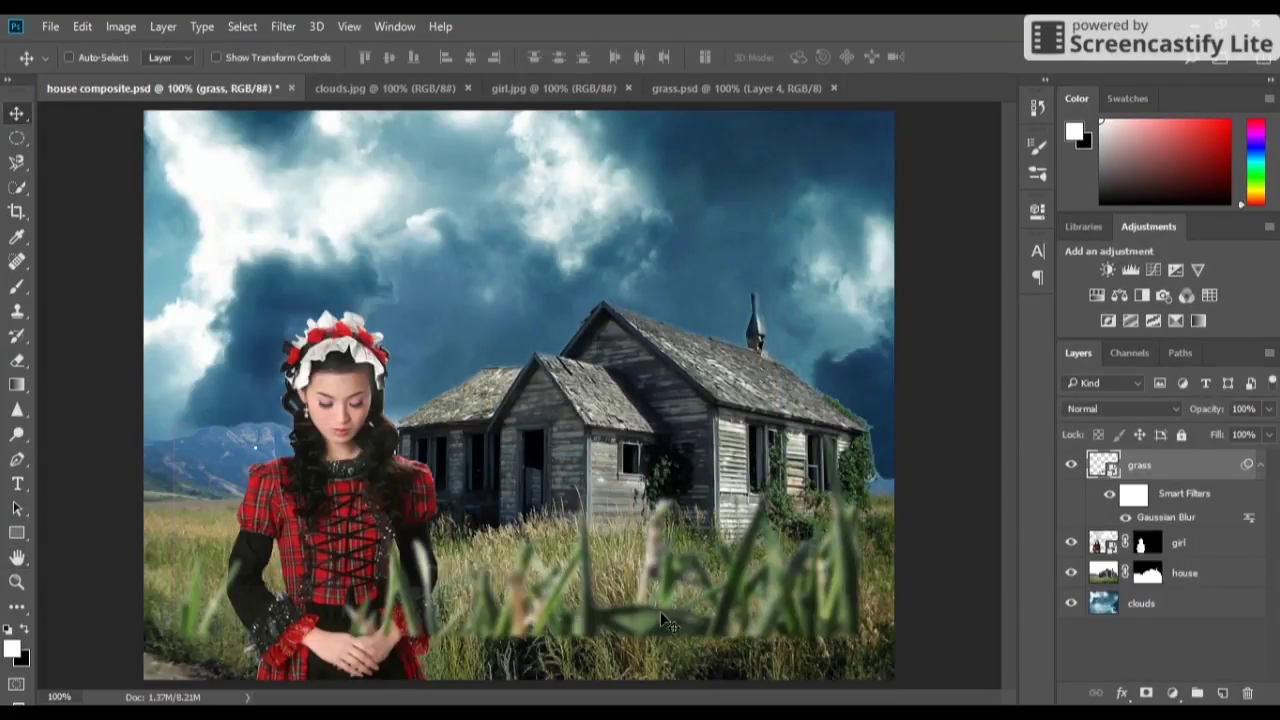
pyautogui.moveTo(658, 612); pyautogui.dragTo(700, 658)
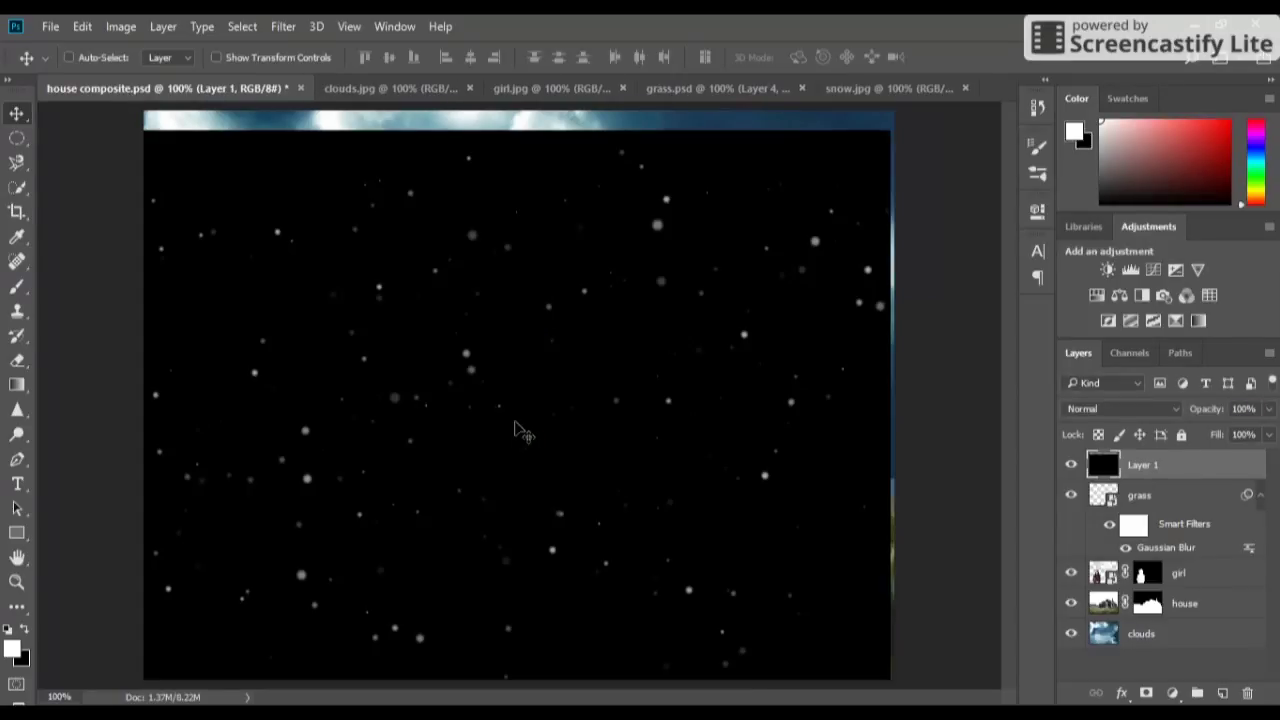
# Step: Spread the snow layer over the canvas in Screen blend mode and add a Curves adjustment layer
pyautogui.moveTo(512, 425); pyautogui.dragTo(520, 412)
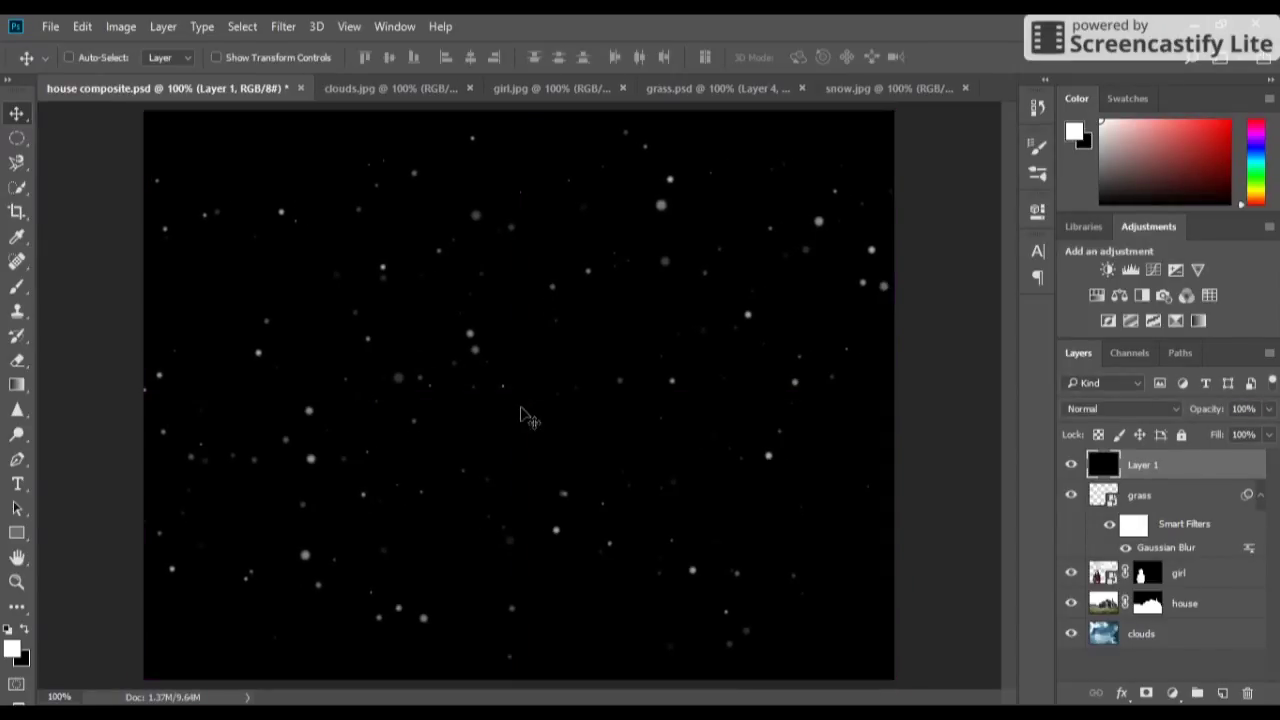
pyautogui.click(1085, 409)
pyautogui.click(1110, 154)
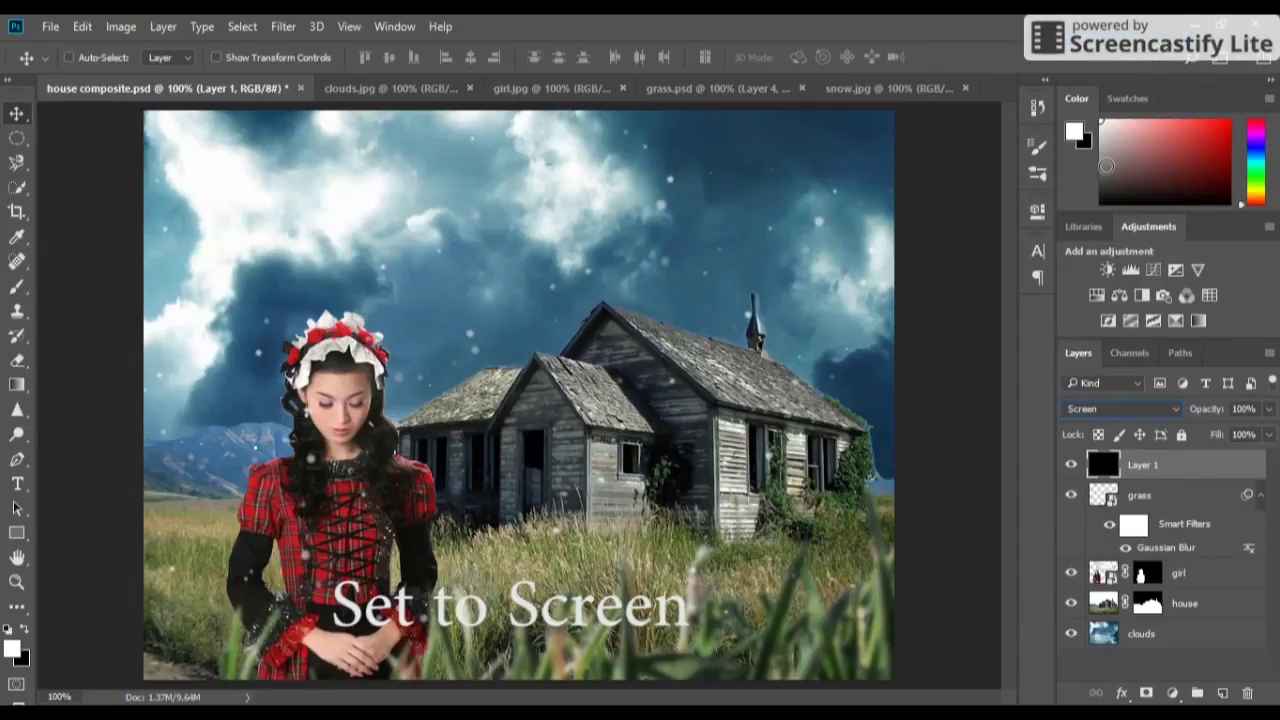
pyautogui.click(1172, 693)
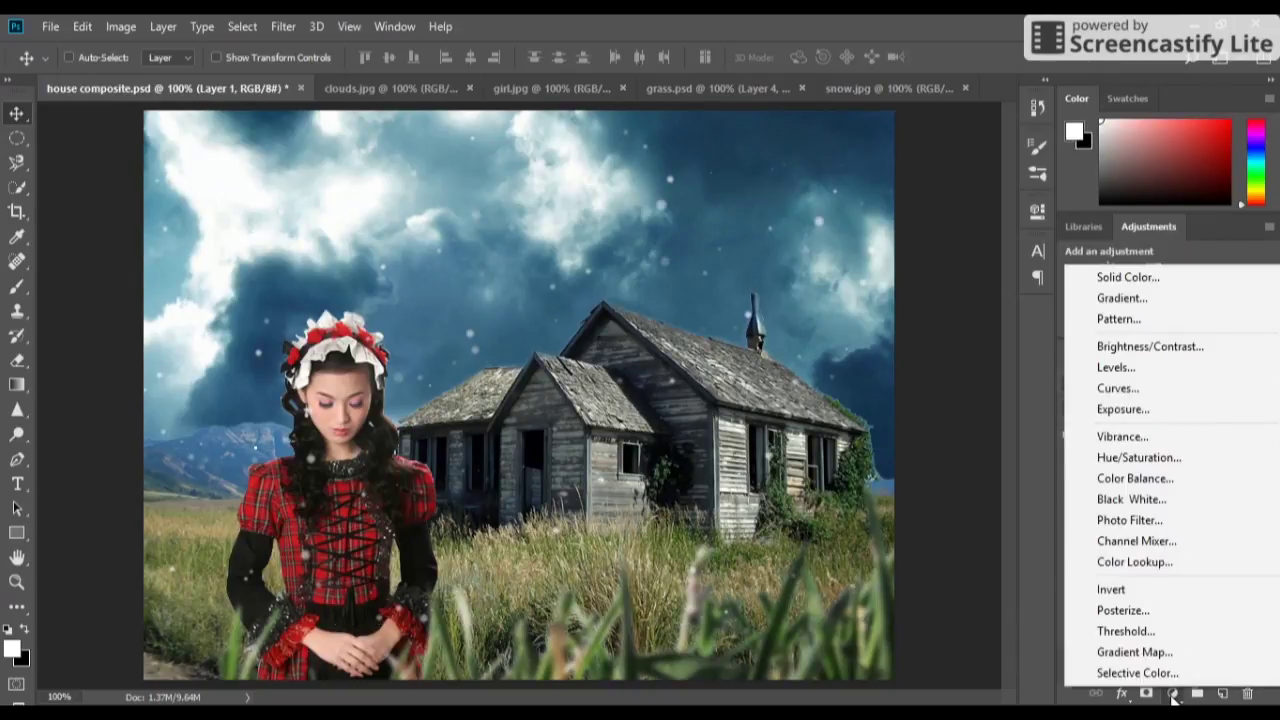
pyautogui.click(1130, 388)
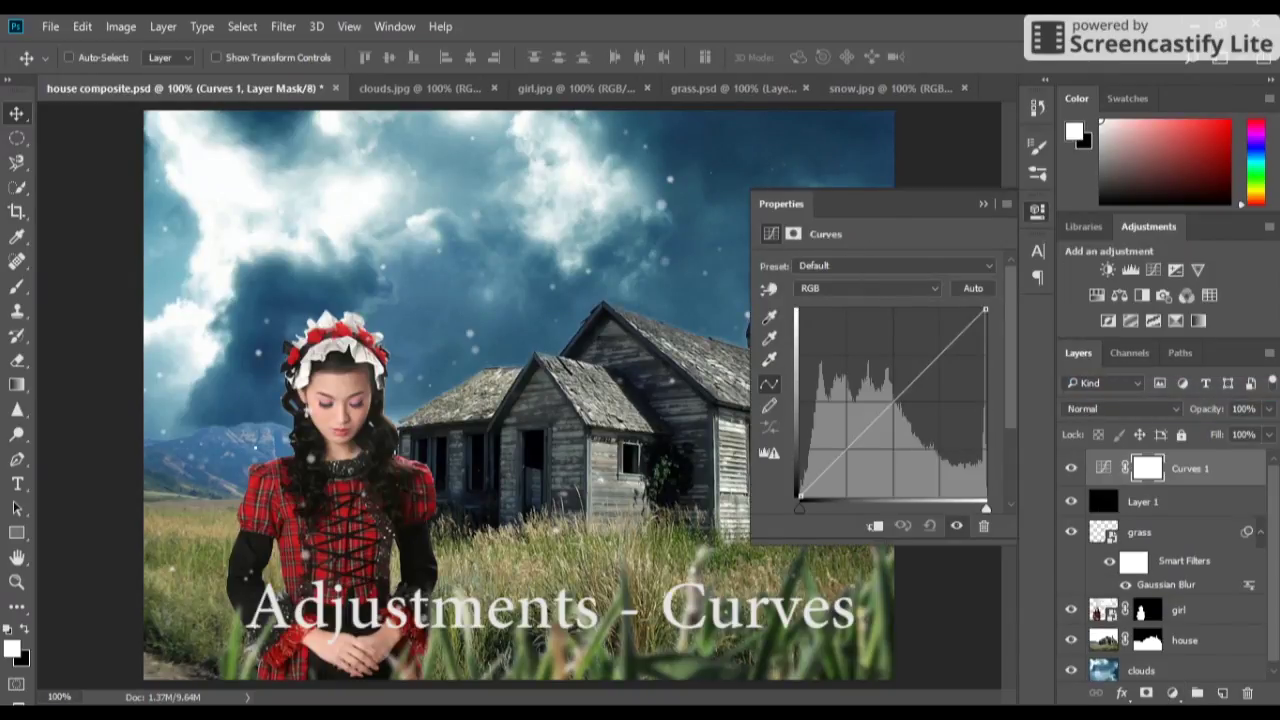
# Step: Apply the Darker (RGB) preset to the Curves adjustment
pyautogui.click(868, 288)
pyautogui.click(895, 265)
pyautogui.click(834, 344)
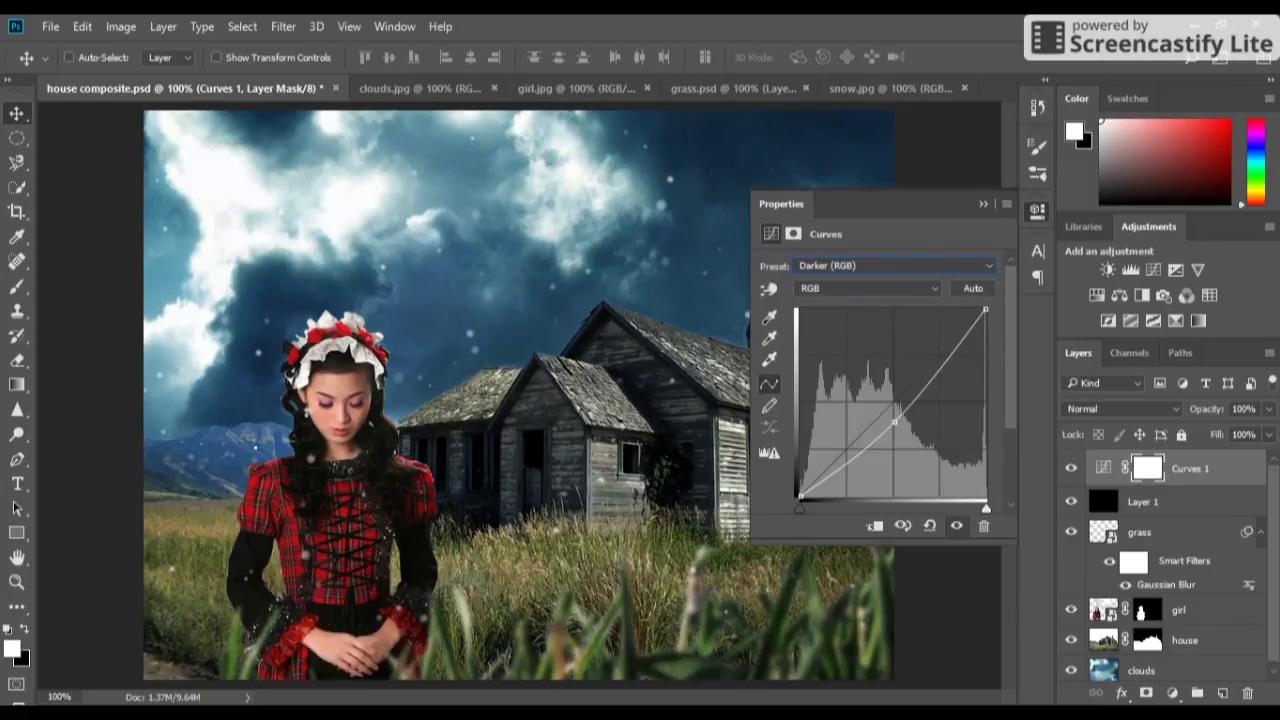
pyautogui.click(983, 203)
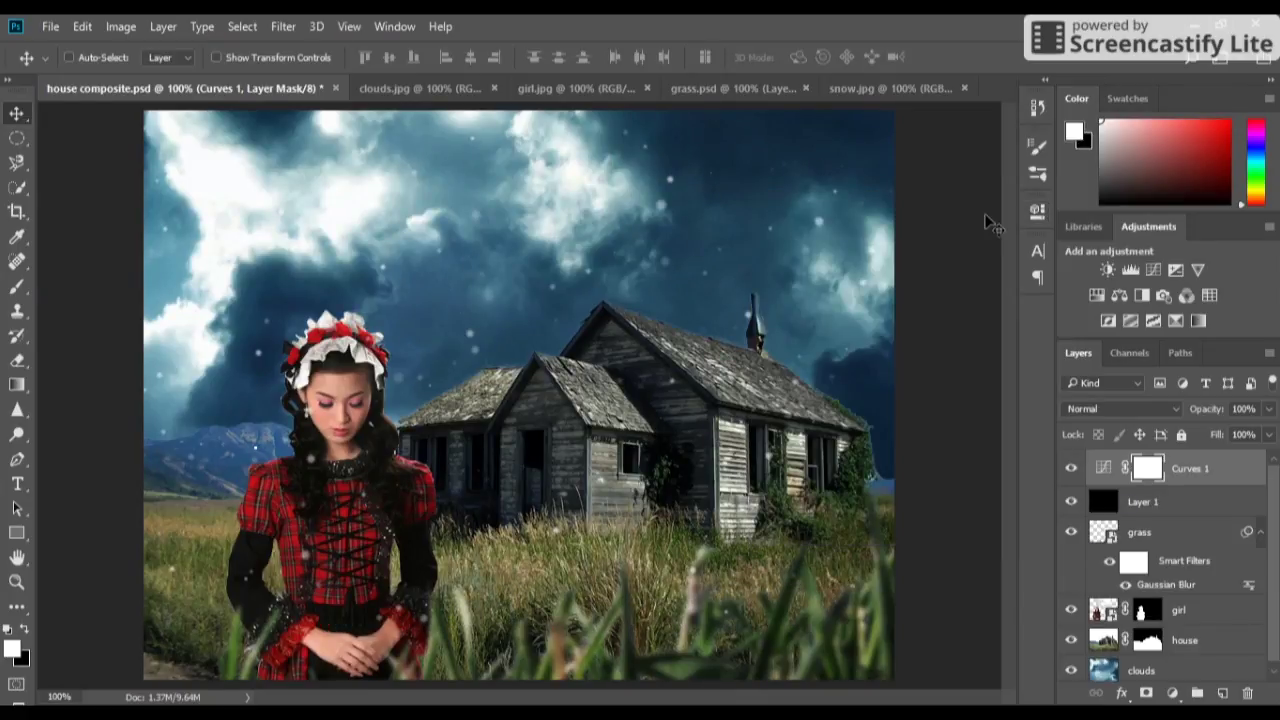
# Step: Add a Warming 85 Photo Filter adjustment layer at 80% density
pyautogui.click(1172, 693)
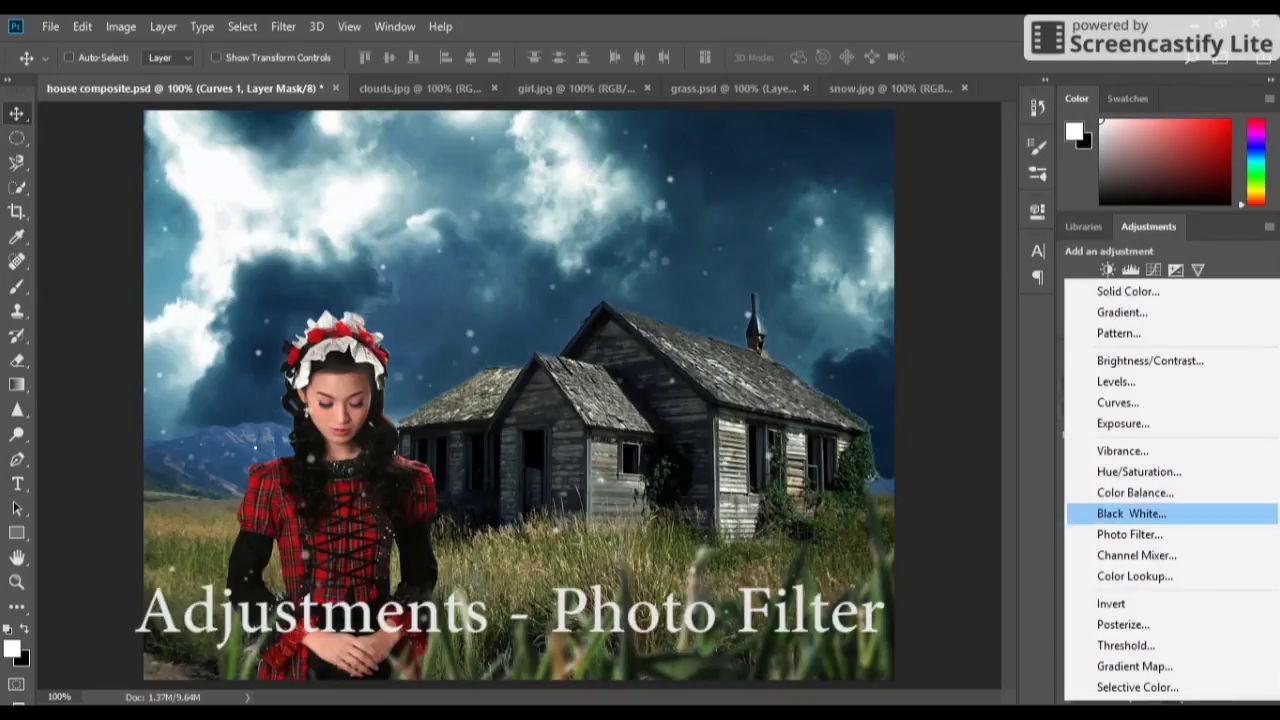
pyautogui.click(1138, 532)
pyautogui.write('80')
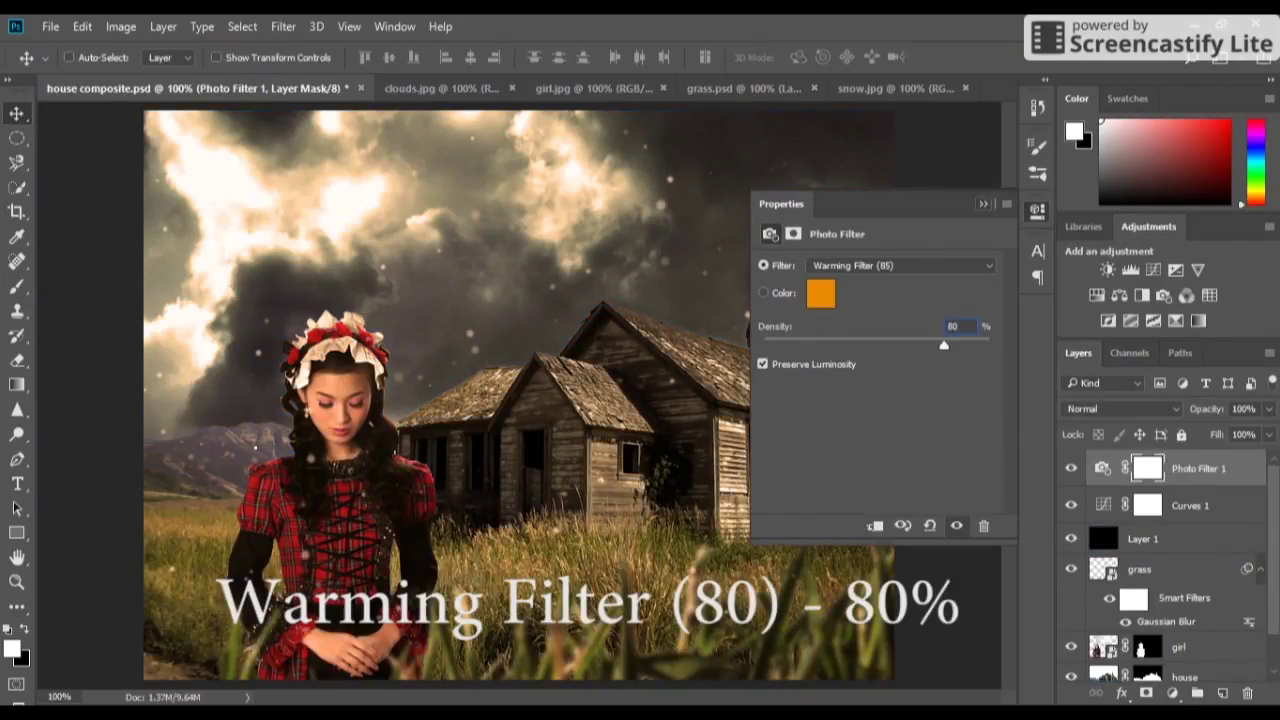
pyautogui.click(983, 204)
# Step: Add a Hue/Saturation adjustment layer with Saturation -24
pyautogui.click(1172, 693)
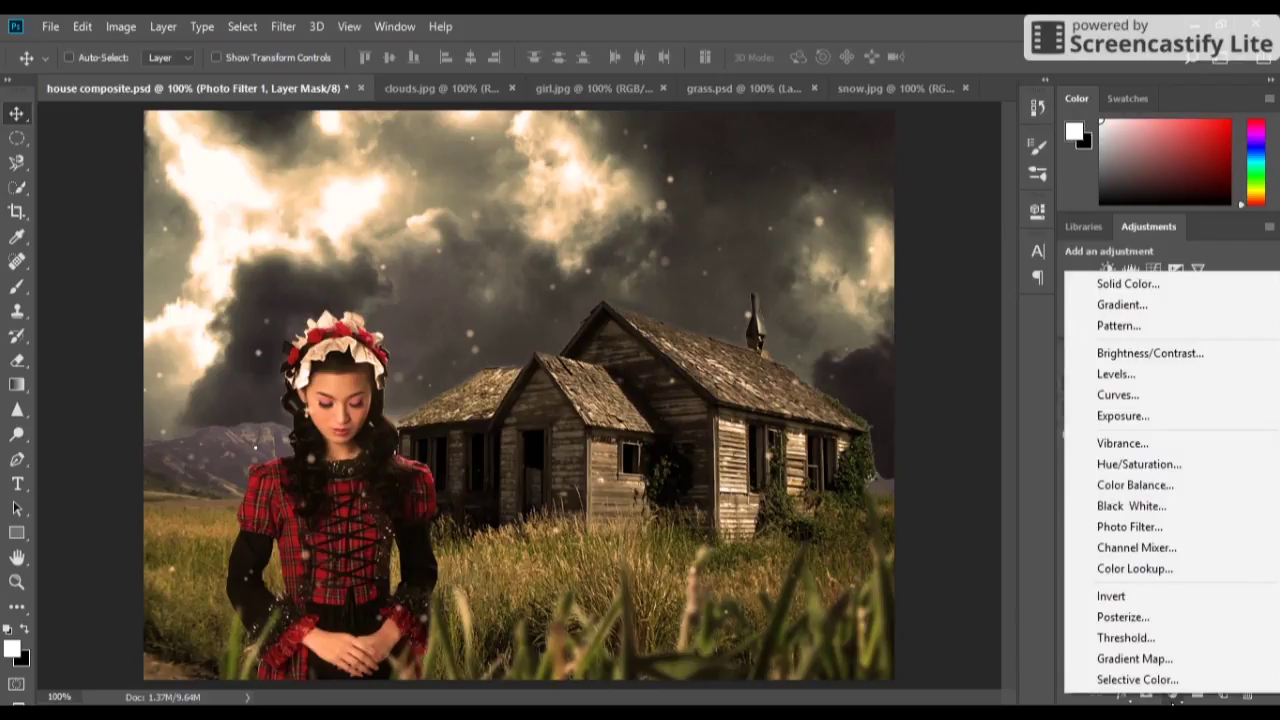
pyautogui.click(1130, 462)
pyautogui.click(965, 349)
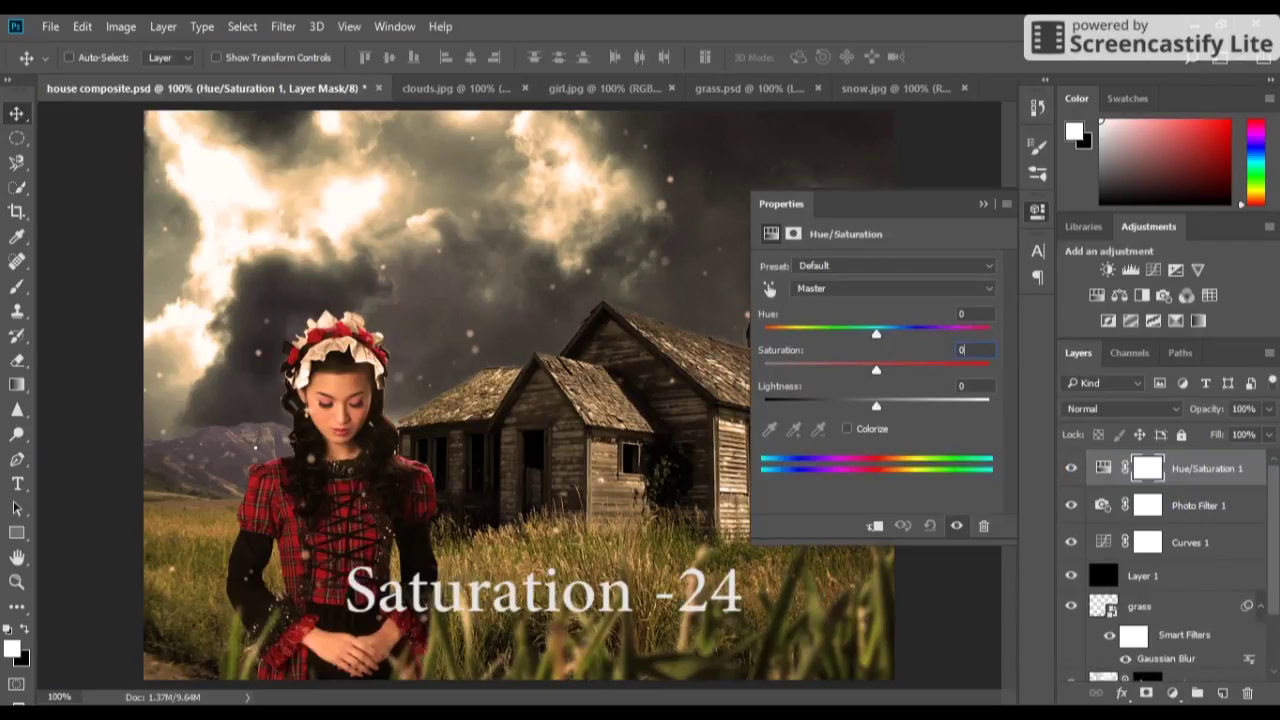
pyautogui.write('-24')
pyautogui.press('Return')
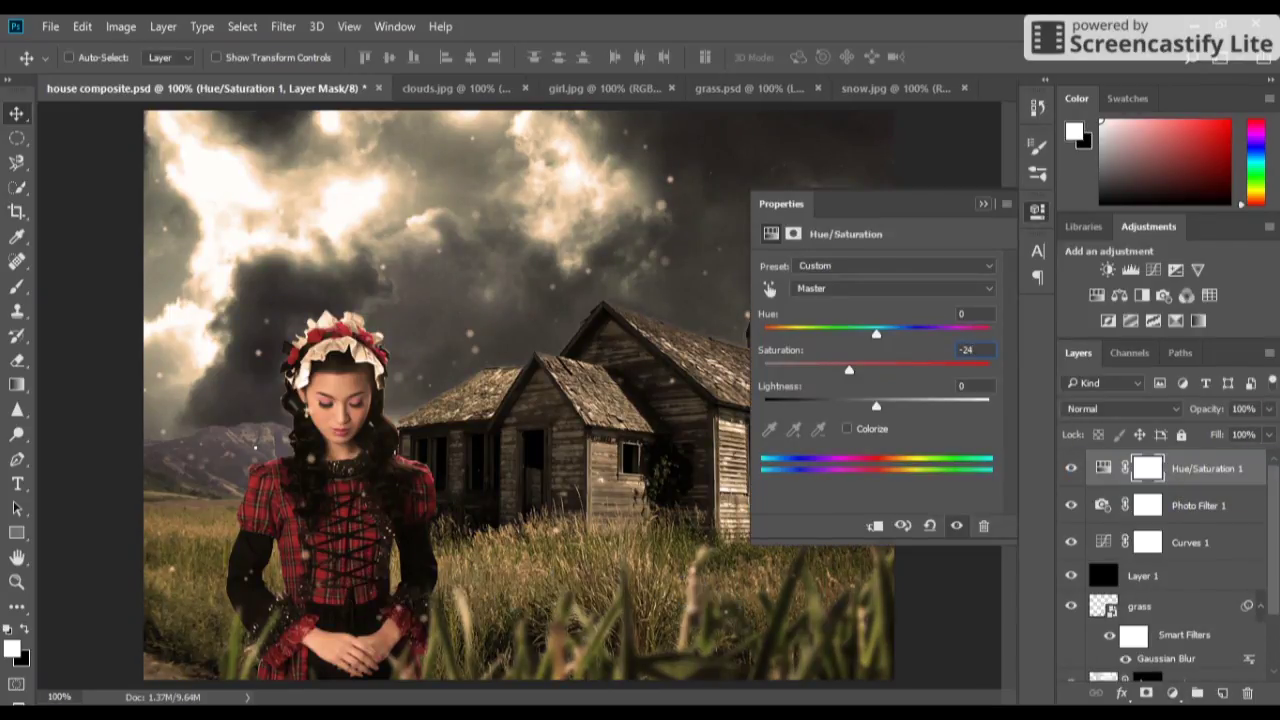
pyautogui.click(983, 204)
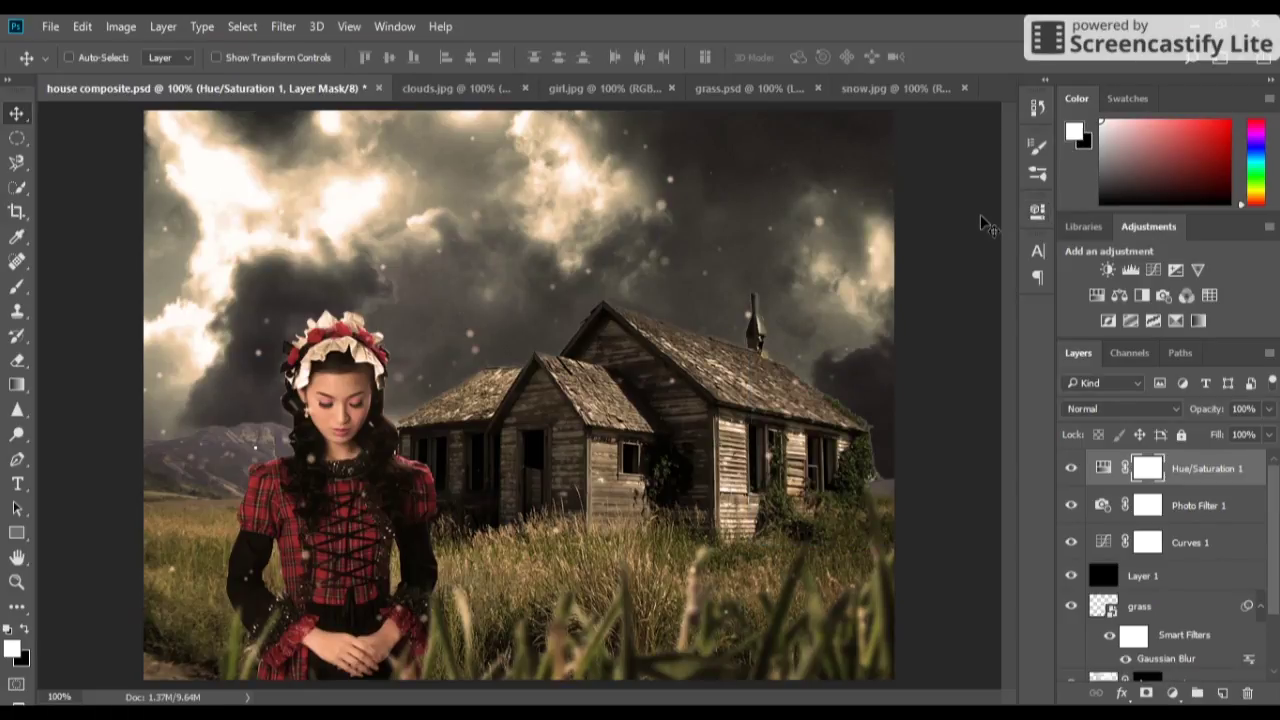
# Step: Enlarge the canvas to leave a transparent border and fit it in view
pyautogui.hotkey('alt', 'ctrl', 'c')
pyautogui.click(798, 184)
pyautogui.hotkey('ctrl', '-')
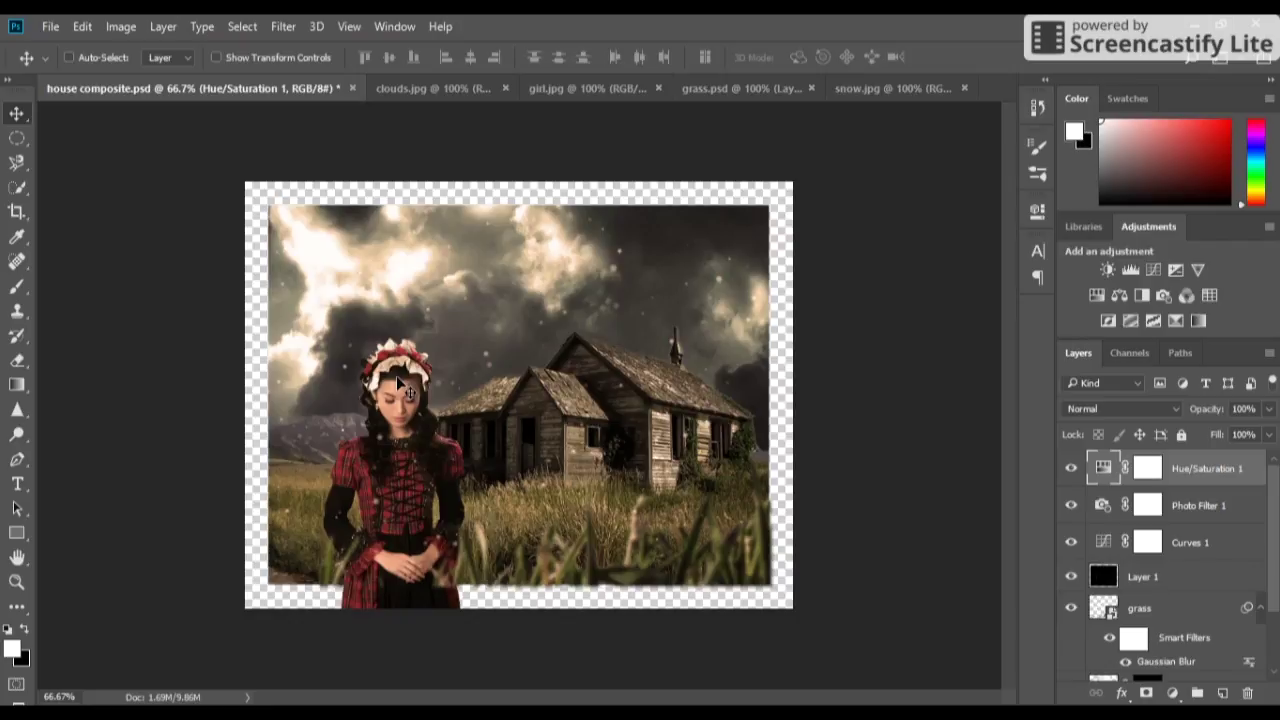
# Step: Select the transparent border with the Magic Wand and fill it black on a new layer
pyautogui.press('w')
pyautogui.click(252, 299)
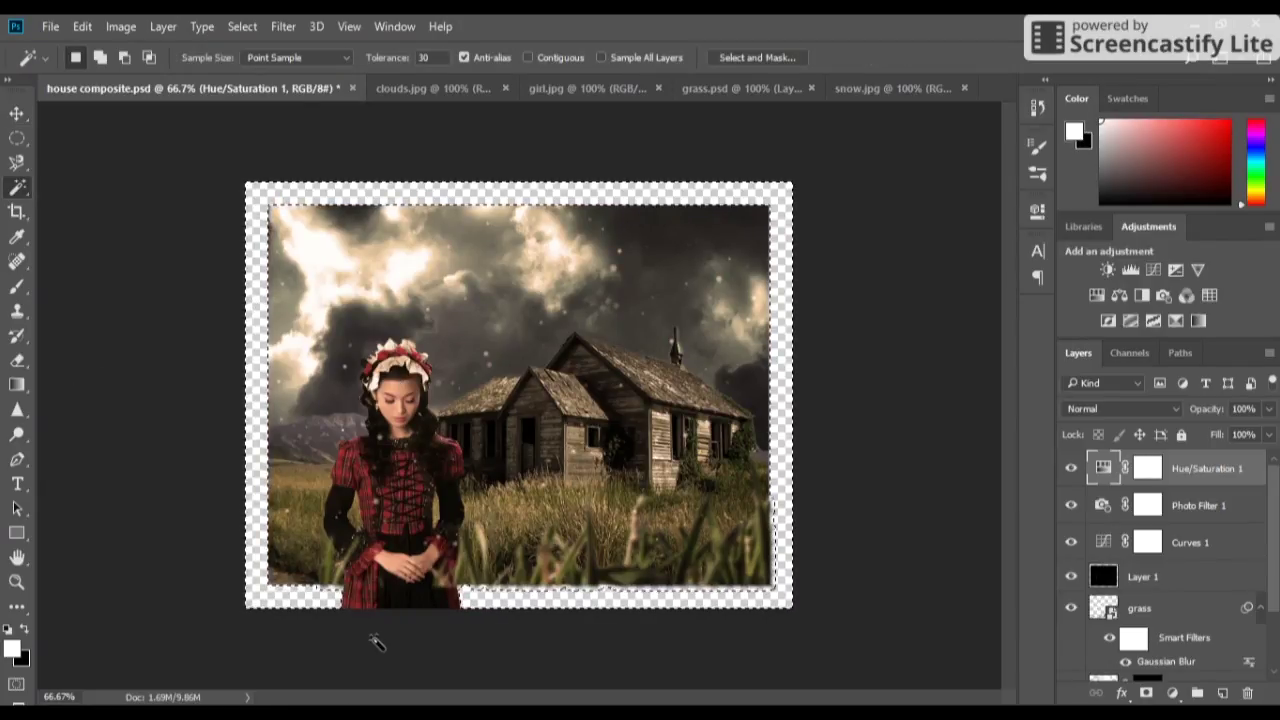
pyautogui.hotkey('ctrl', 'shift', 'alt', 'n')
pyautogui.hotkey('ctrl', 'BackSpace')
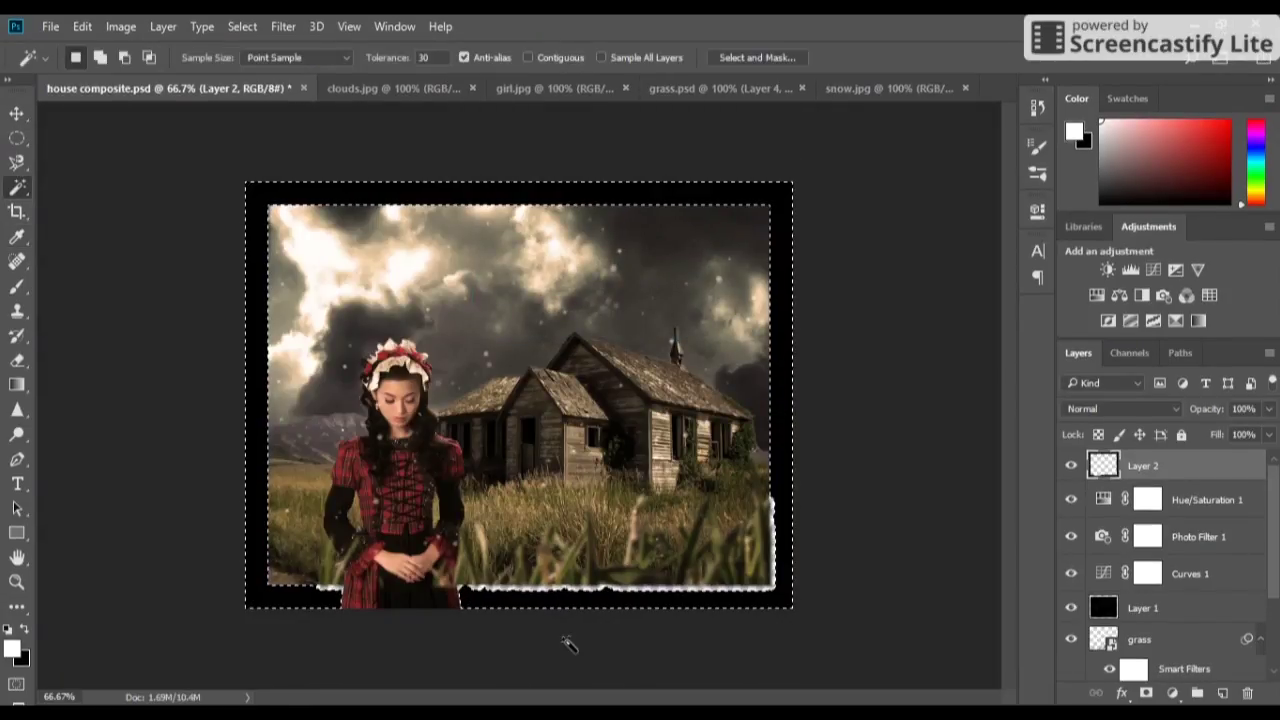
pyautogui.click(355, 605)
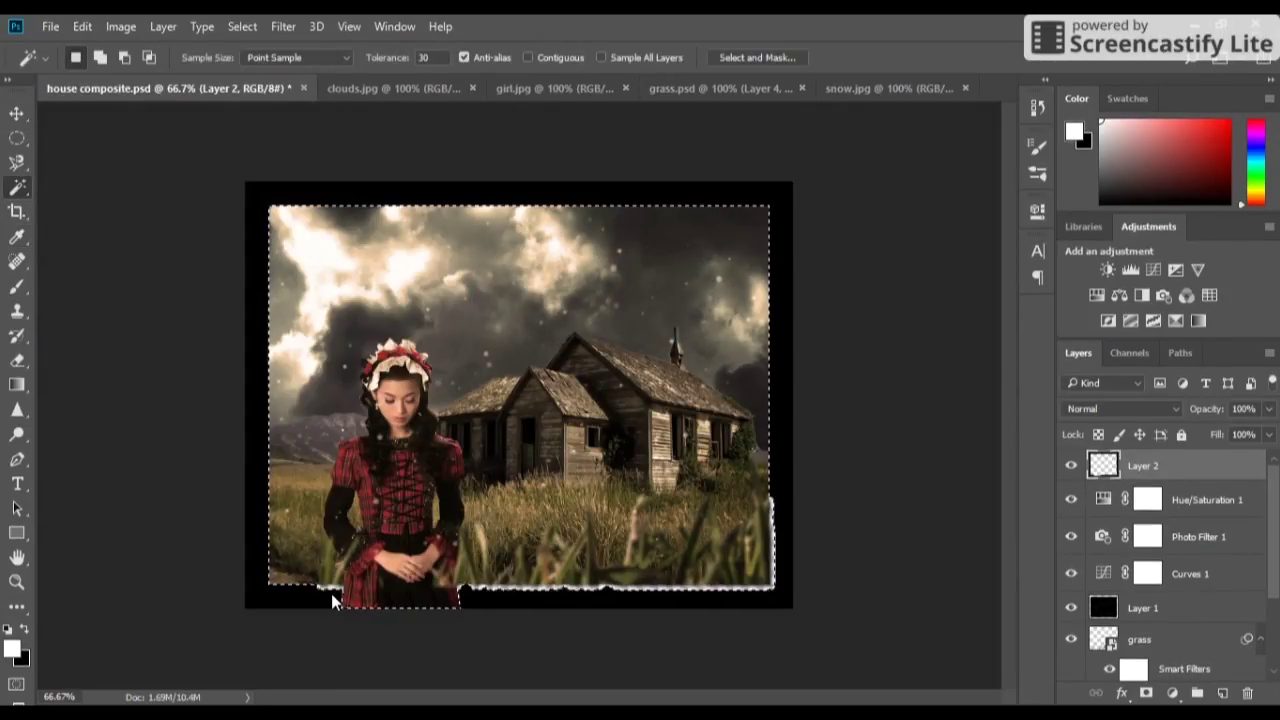
pyautogui.hotkey('ctrl', 'd')
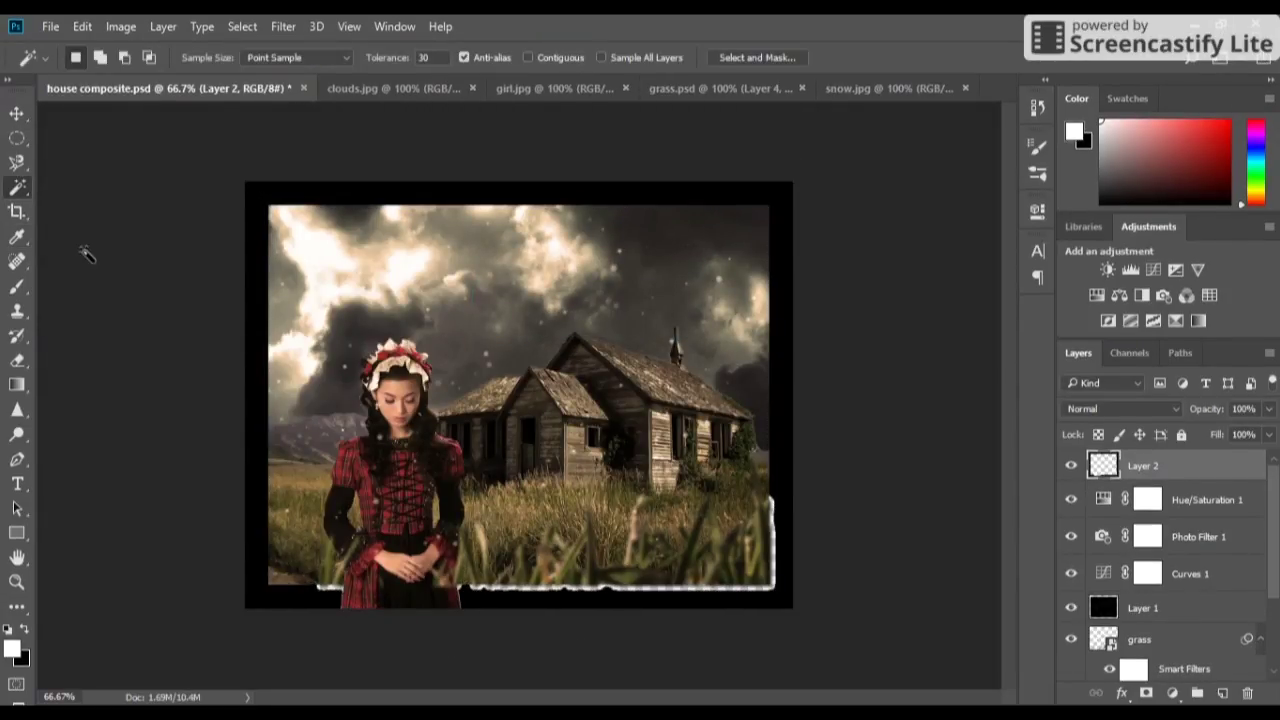
# Step: Zoom in to inspect the frame edges and enlarge the Quick Selection brush
pyautogui.hotkey('ctrl', '+')
pyautogui.hotkey('ctrl', '+')
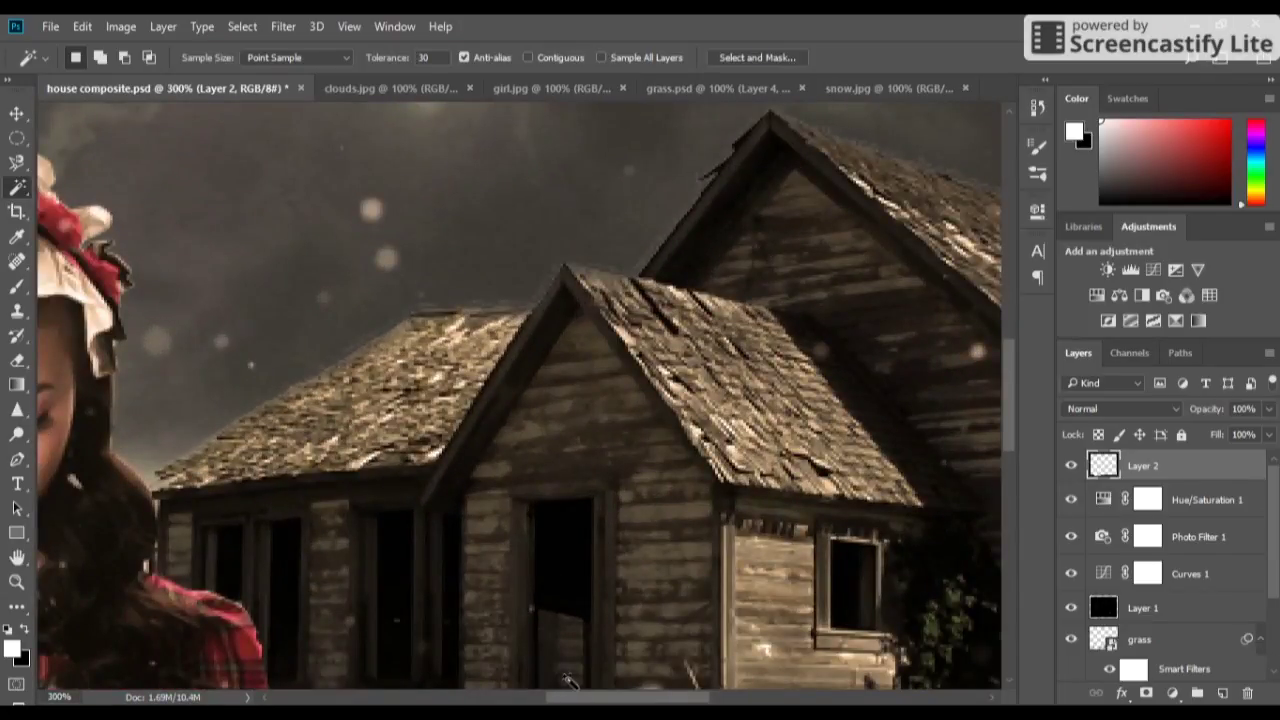
pyautogui.hotkey('ctrl', '+')
pyautogui.moveTo(1010, 390); pyautogui.dragTo(1010, 520)
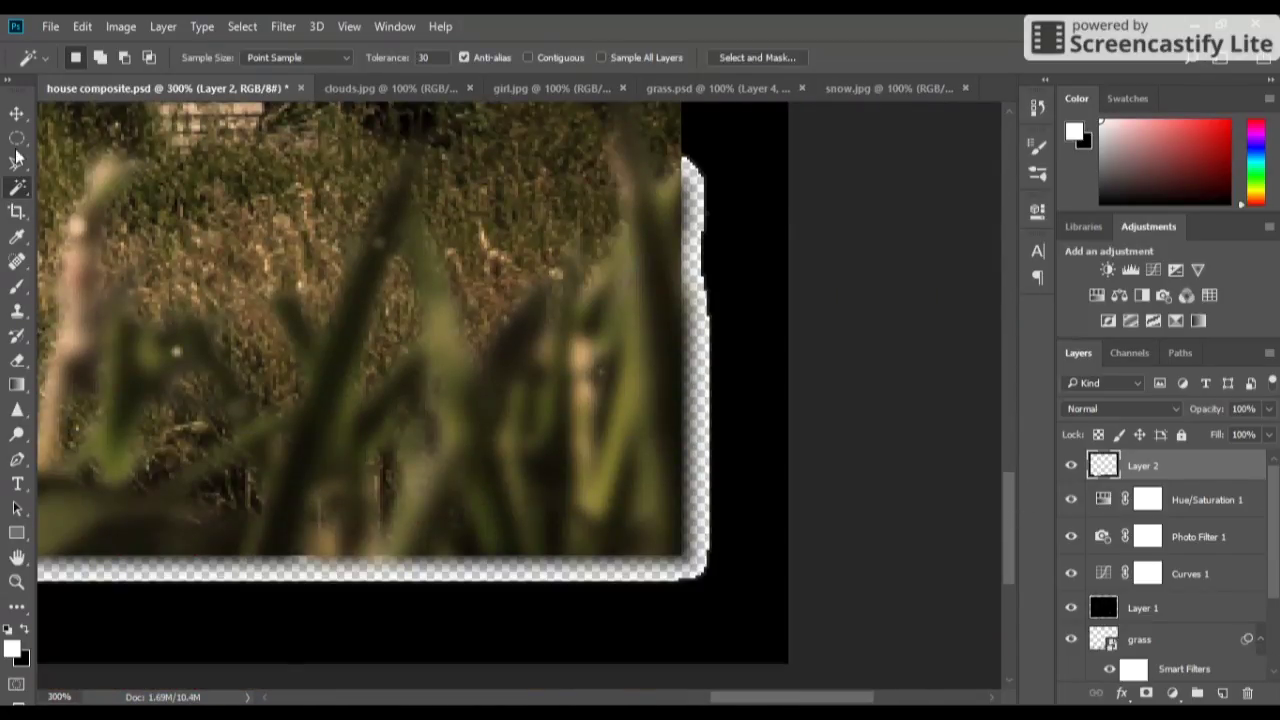
pyautogui.hotkey('shift', 'w')
pyautogui.hotkey('ctrl', '-')
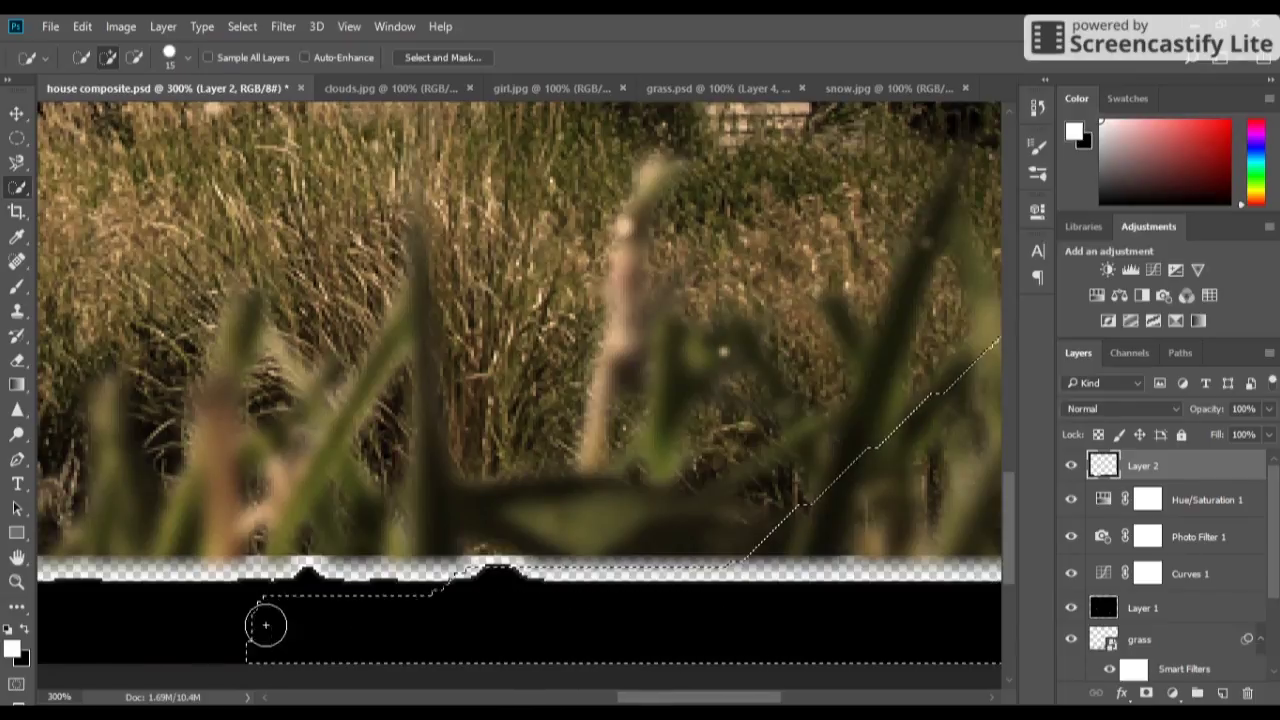
pyautogui.hotkey('ctrl', '-')
pyautogui.hotkey('ctrl', '-')
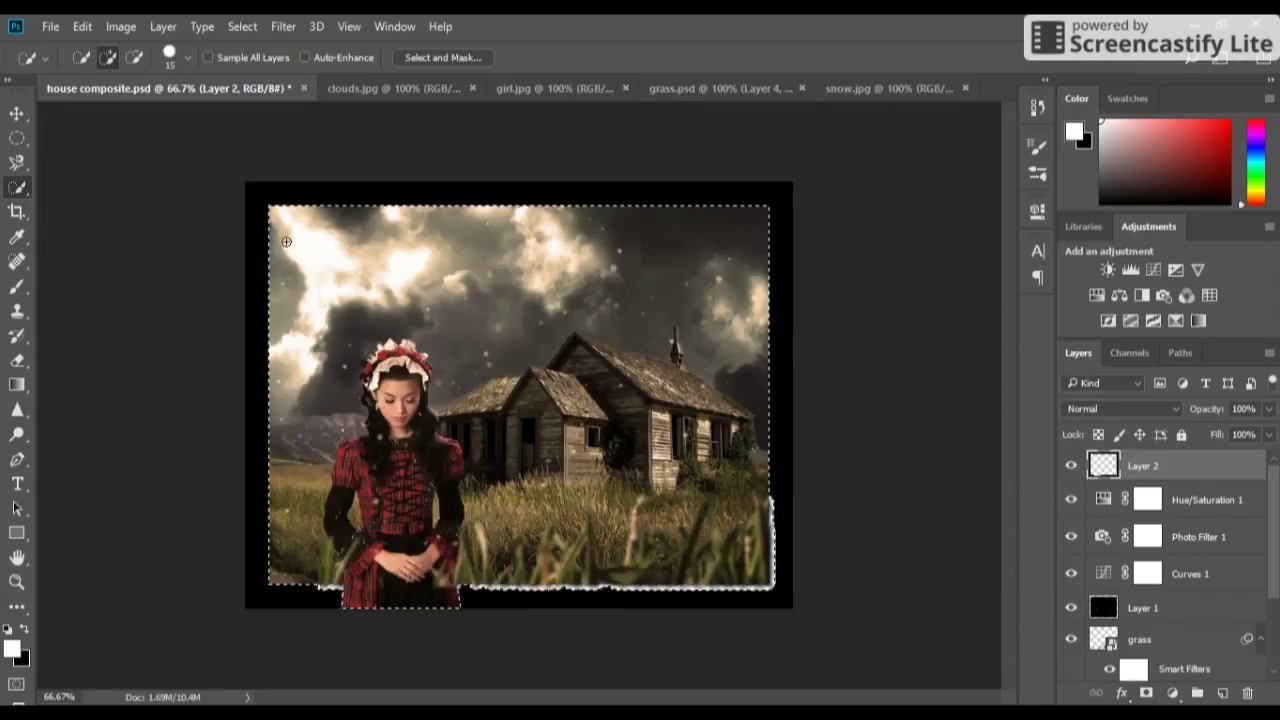
pyautogui.press(']')
pyautogui.press(']')
pyautogui.press(']')
pyautogui.hotkey('ctrl', '+')
pyautogui.hotkey('ctrl', '+')
# Step: Brush black over the transparent gaps along the bottom grass edge
pyautogui.press('b')
pyautogui.press('x')
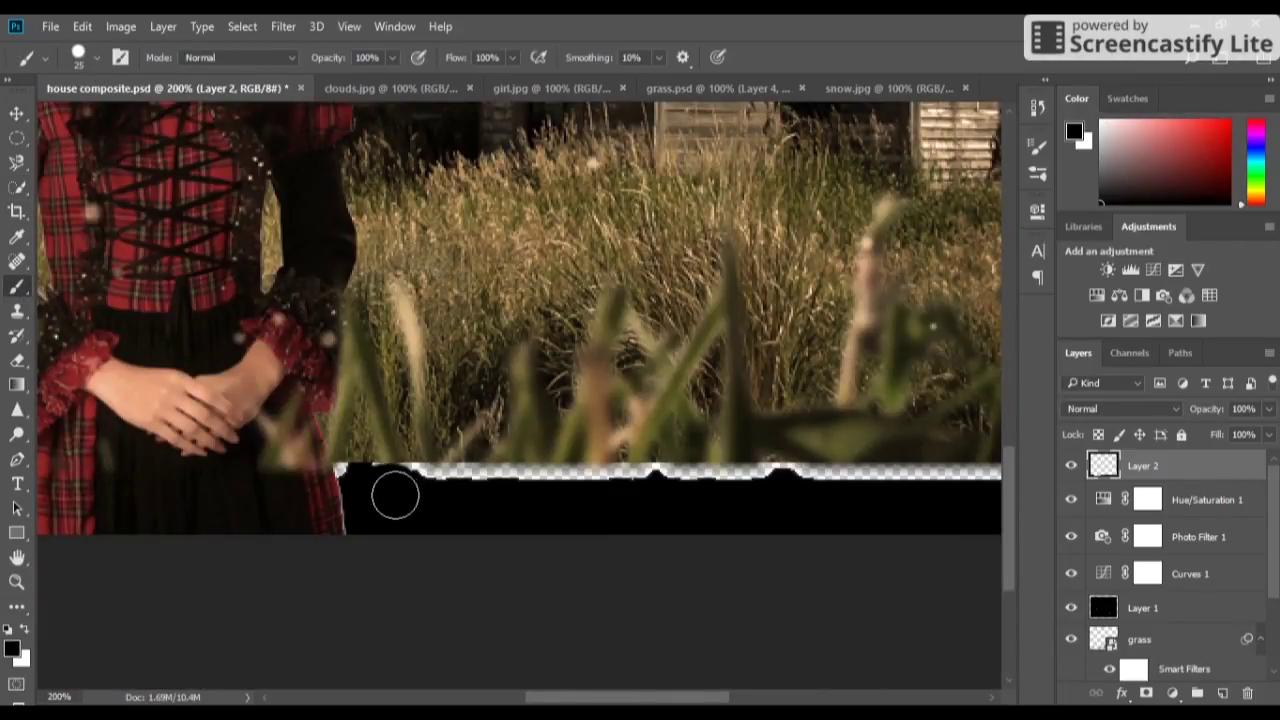
pyautogui.moveTo(390, 470); pyautogui.dragTo(570, 470)
pyautogui.hotkey('ctrl', '+')
pyautogui.hotkey('ctrl', '+')
pyautogui.hotkey('ctrl', '+')
pyautogui.scroll(-5, 995, 545)
pyautogui.moveTo(309, 406); pyautogui.dragTo(477, 434)
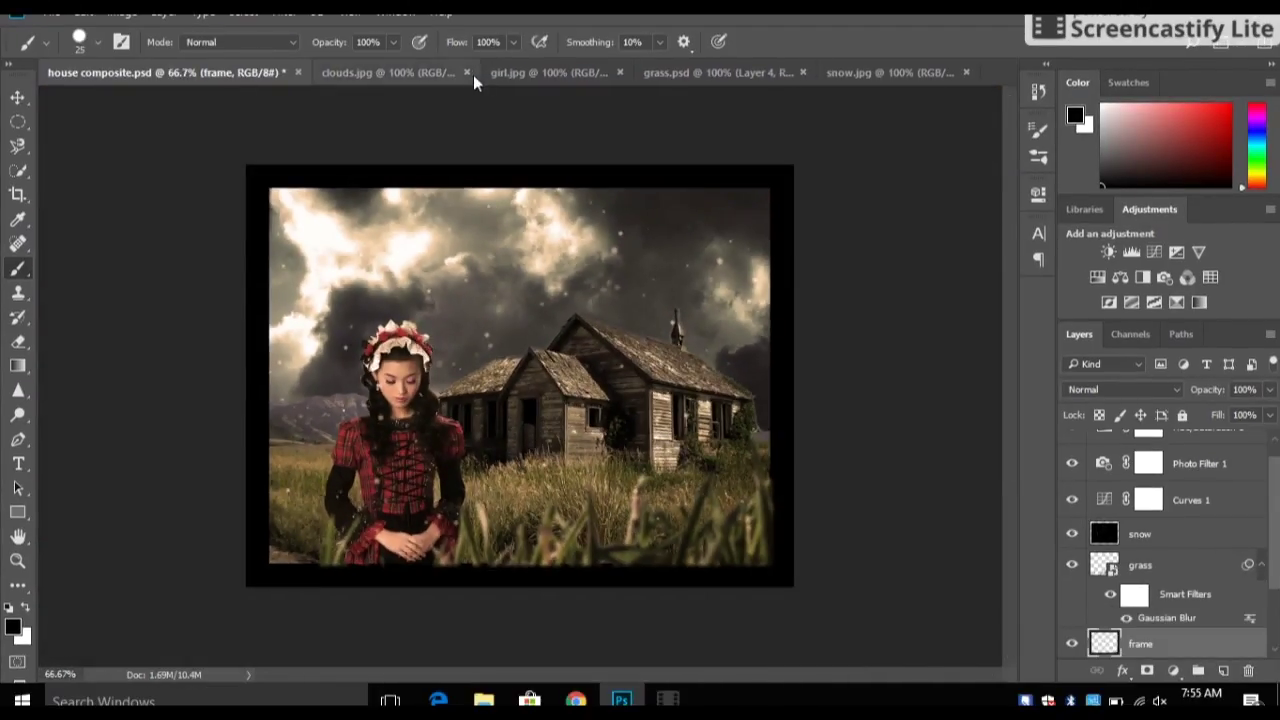
# Step: Close the clouds, girl, grass and snow source documents
pyautogui.click(466, 72)
pyautogui.click(501, 73)
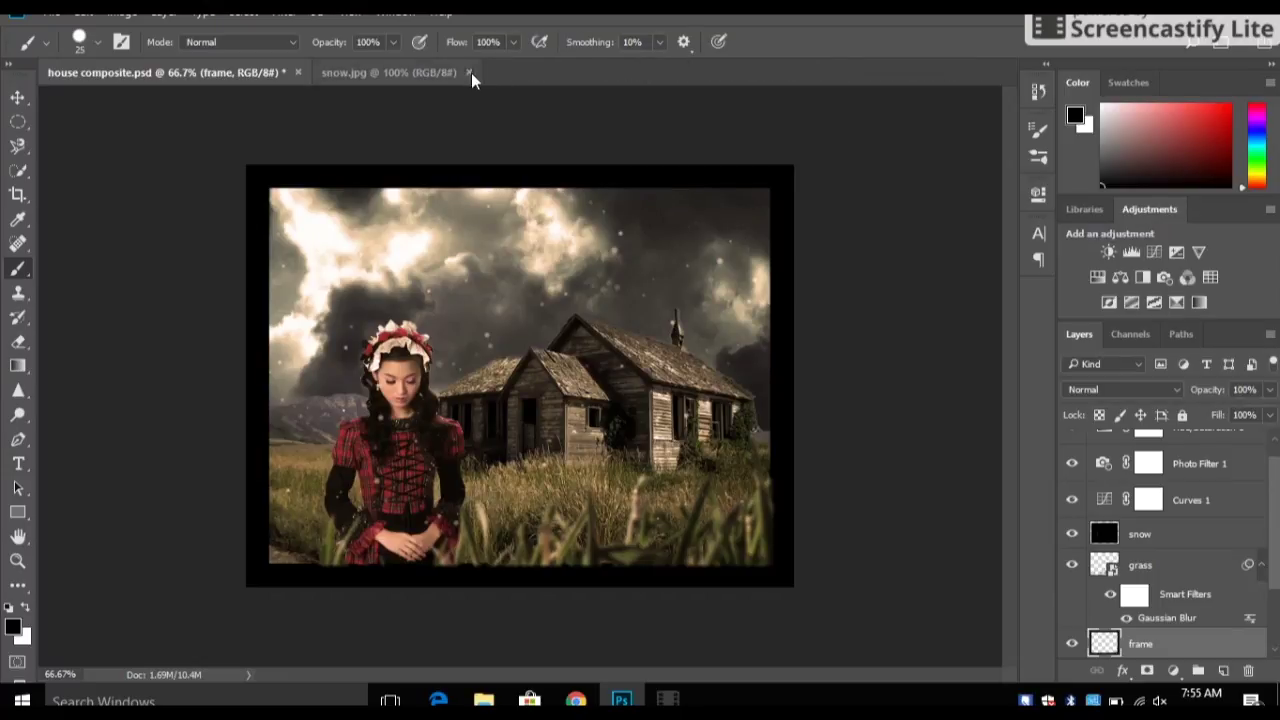
pyautogui.click(51, 12)
pyautogui.click(99, 212)
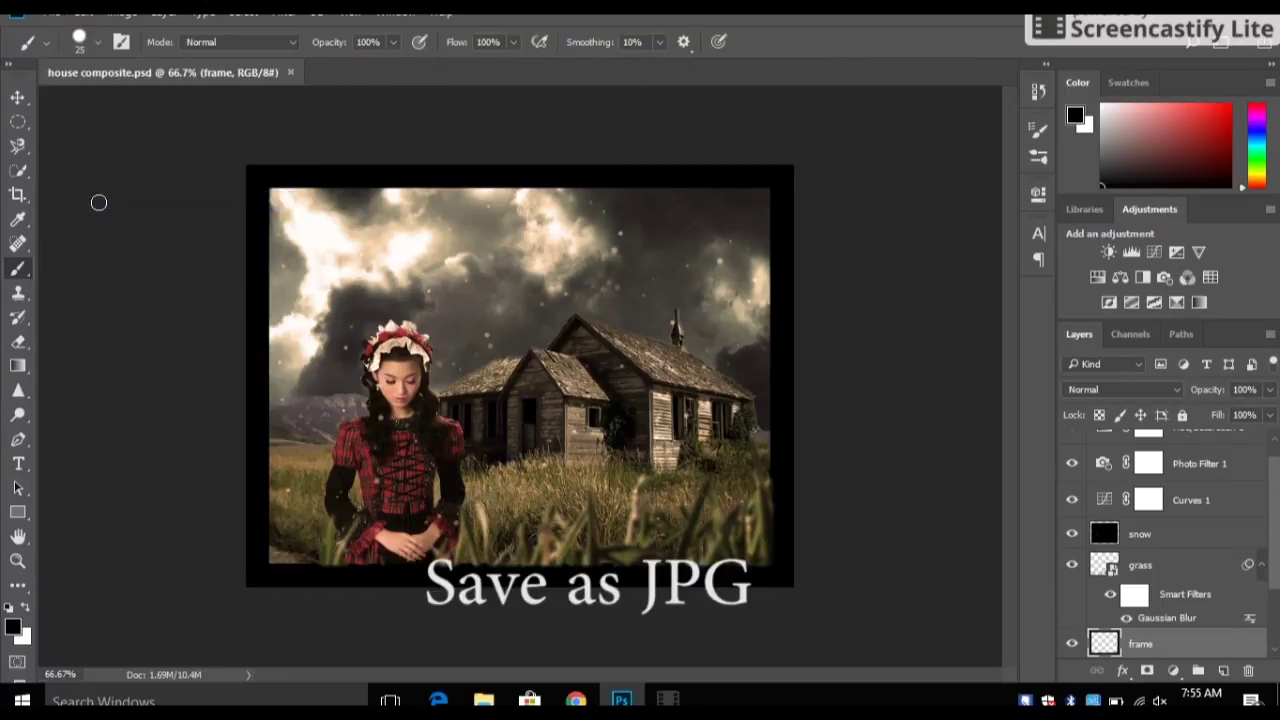
# Step: Save the composite as JPEG named finished at quality 8, then close it
pyautogui.click(51, 12)
pyautogui.click(99, 212)
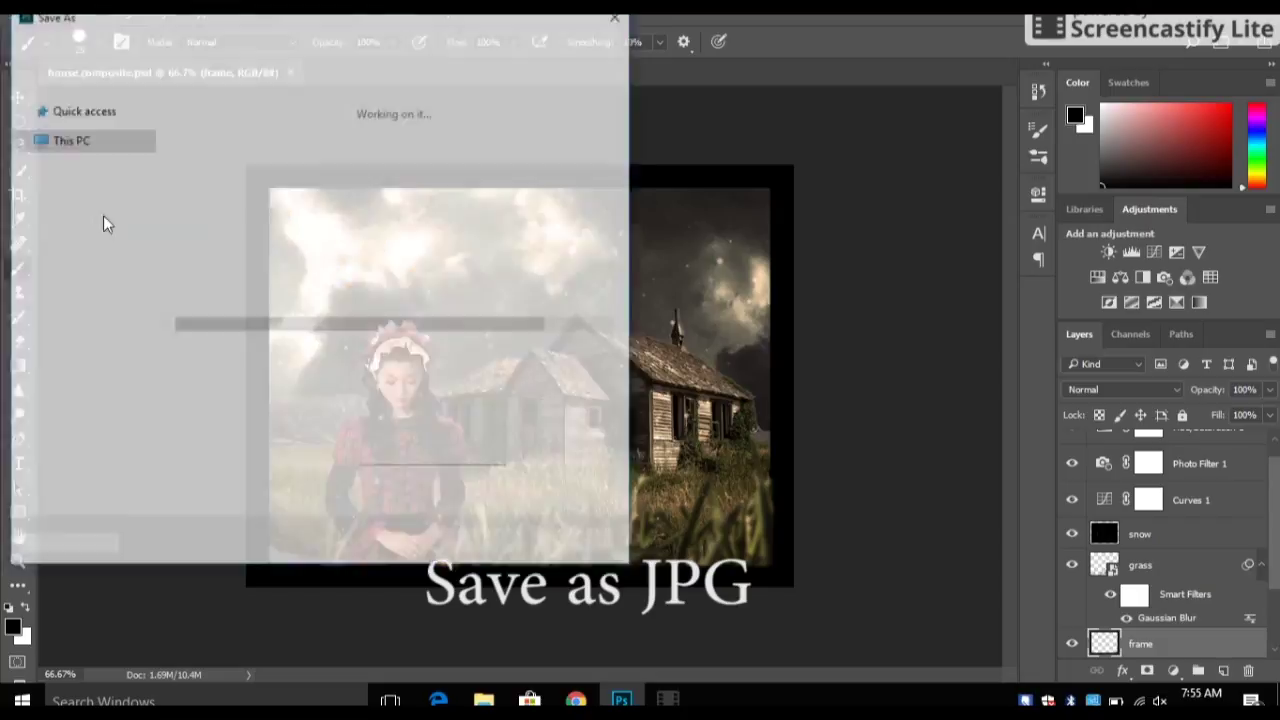
pyautogui.write('finished')
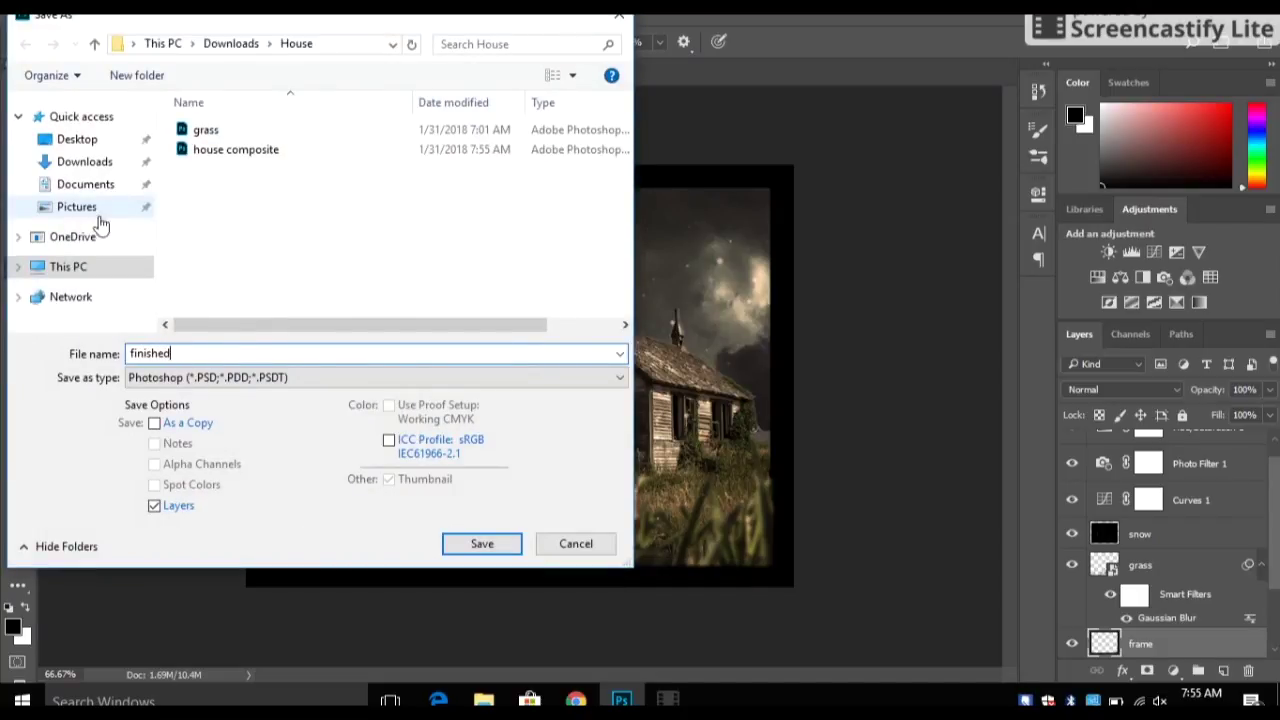
pyautogui.click(300, 378)
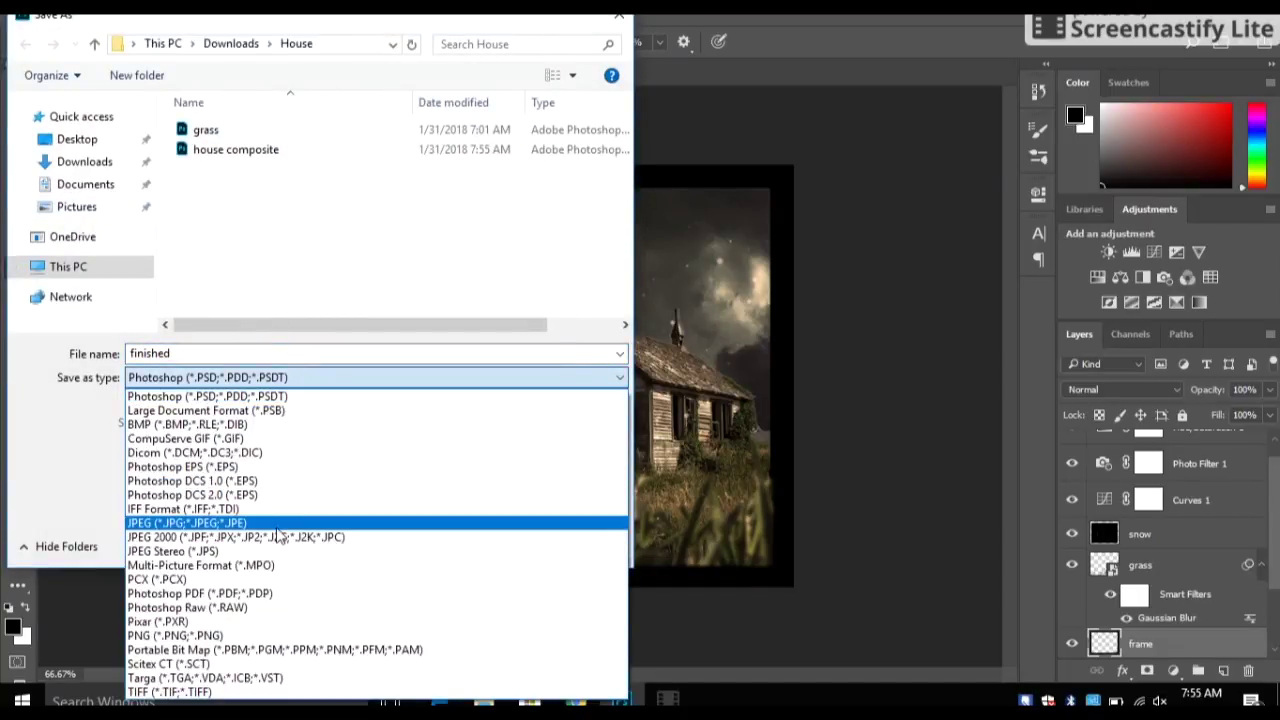
pyautogui.click(286, 523)
pyautogui.click(480, 545)
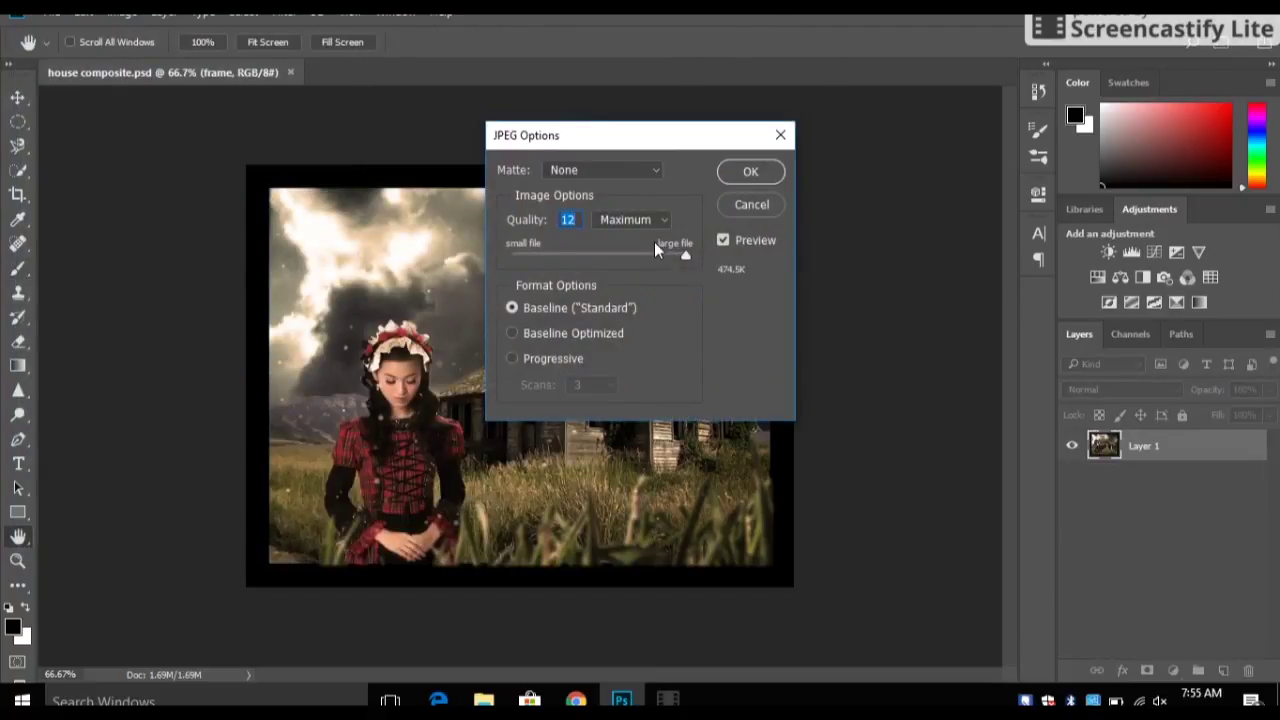
pyautogui.scroll(-2, 666, 222)
pyautogui.click(746, 170)
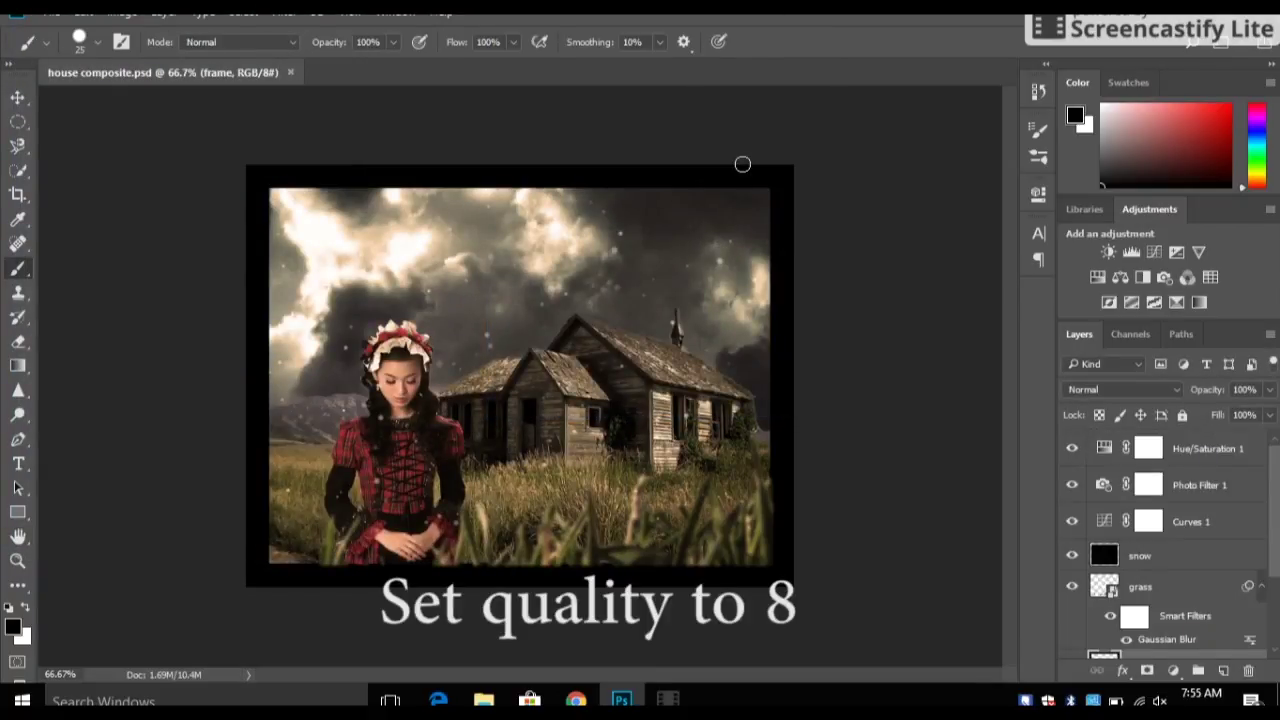
pyautogui.hotkey('ctrl', 'w')
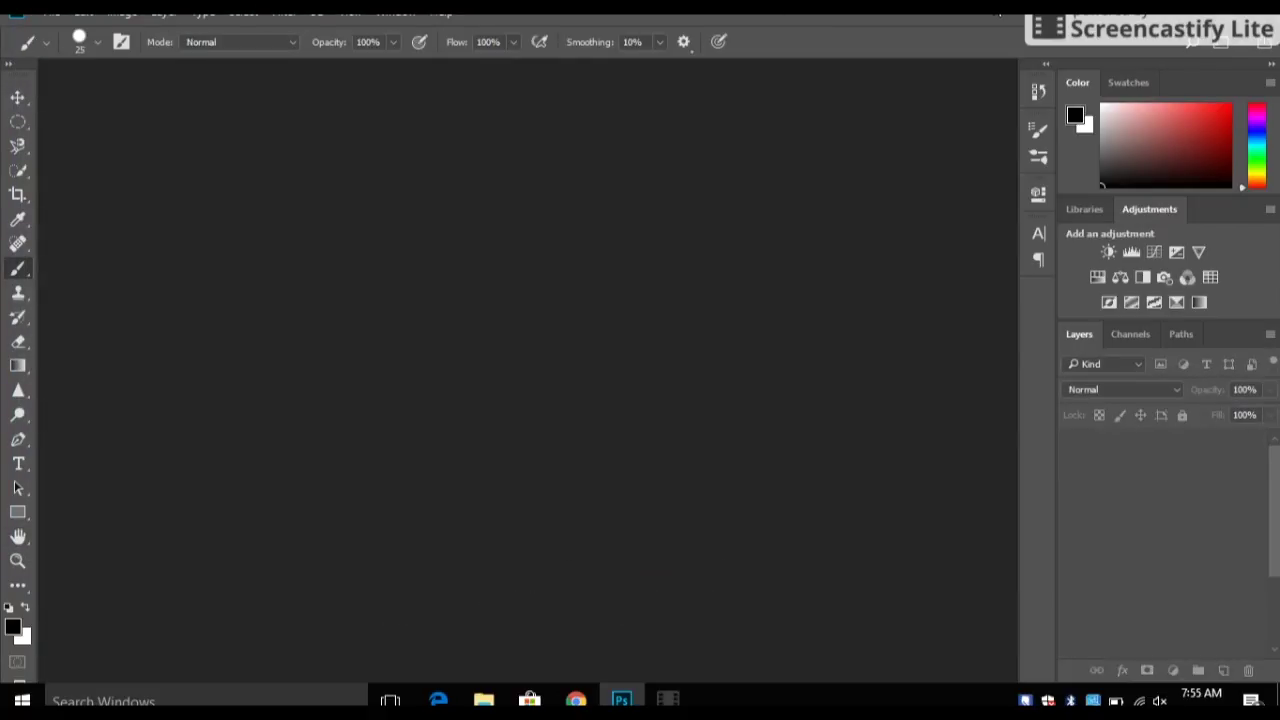
# Step: Open finished.jpg from the House folder in the Photos app
pyautogui.click(483, 699)
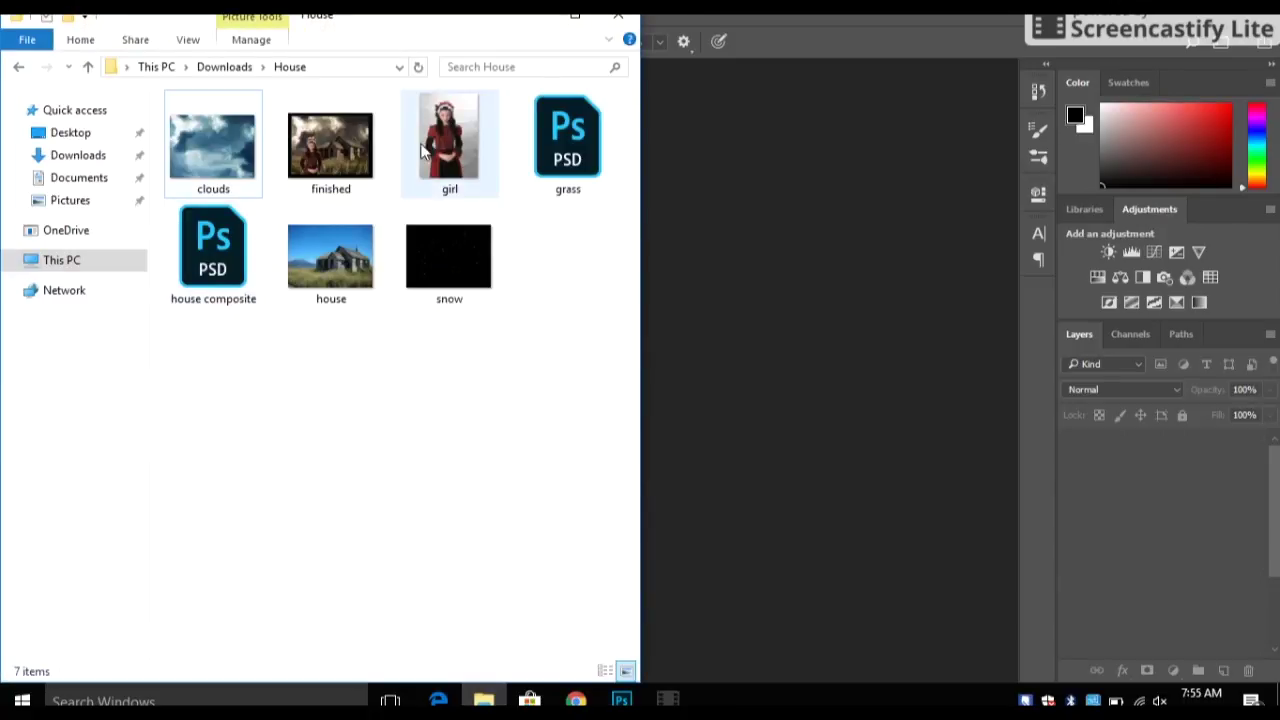
pyautogui.click(352, 160)
pyautogui.doubleClick(352, 160)
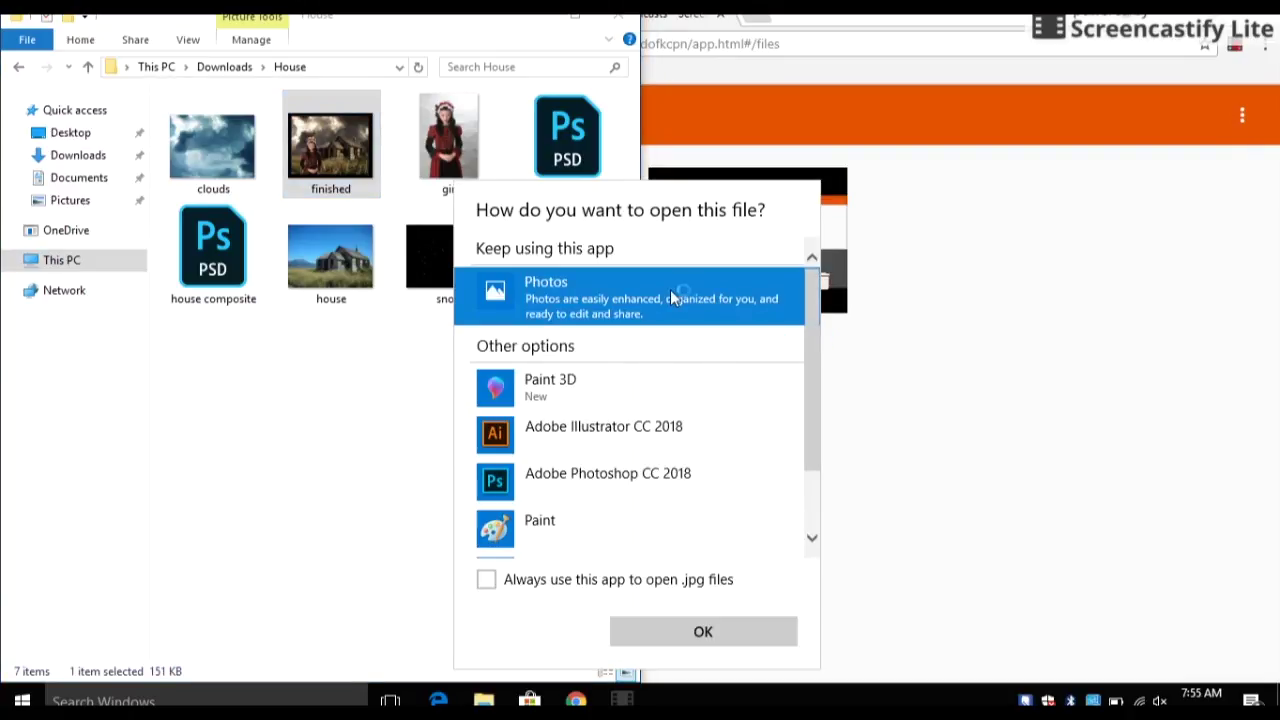
pyautogui.click(696, 641)
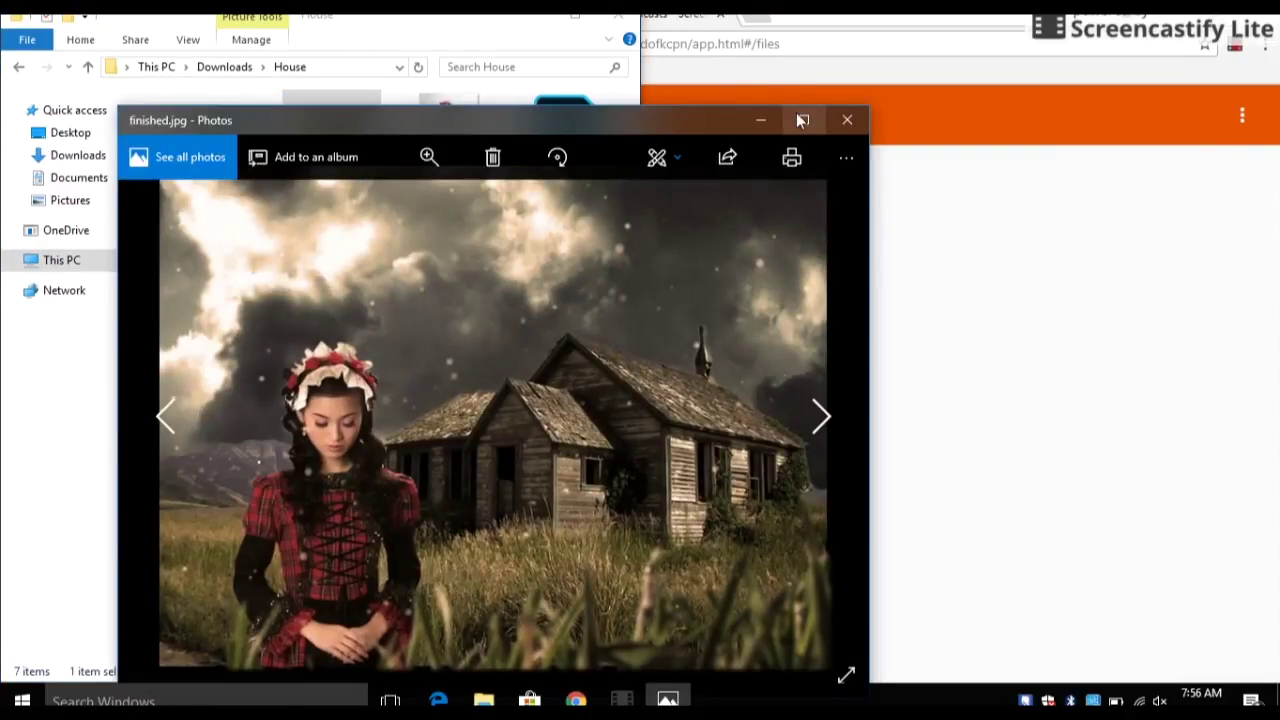
# Step: Maximize the Photos window to show finished.jpg full screen
pyautogui.click(796, 114)
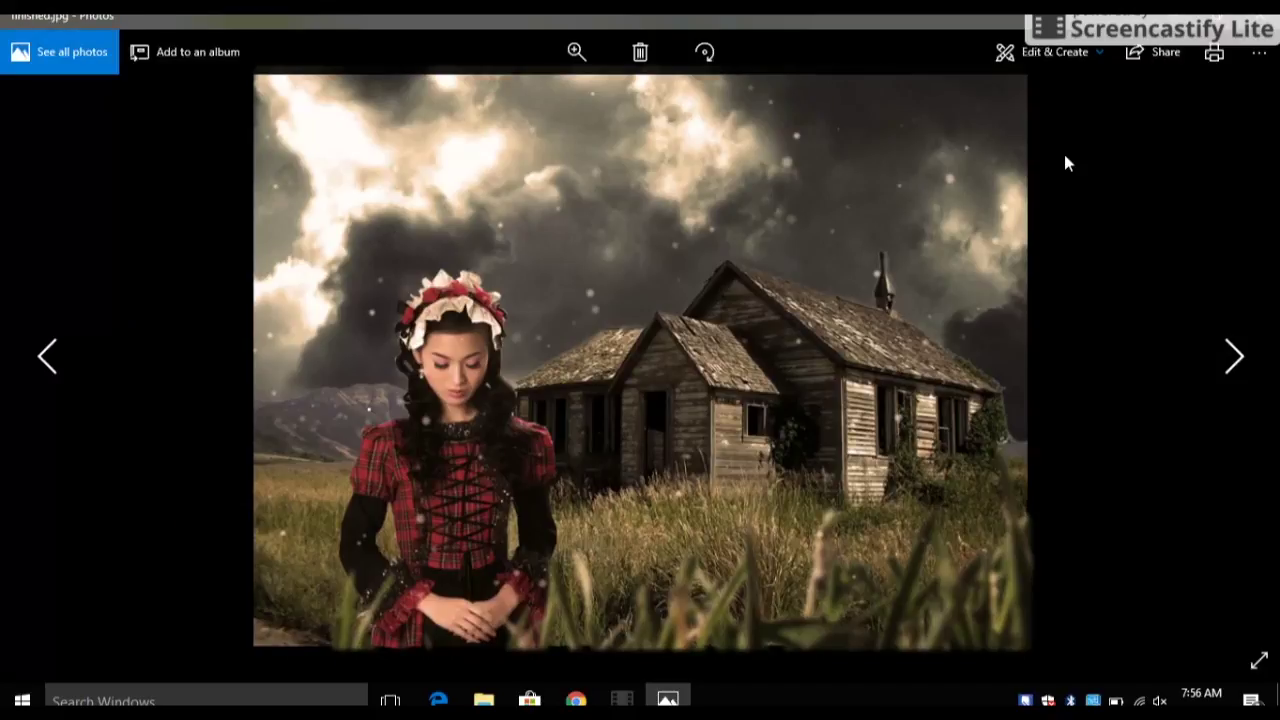